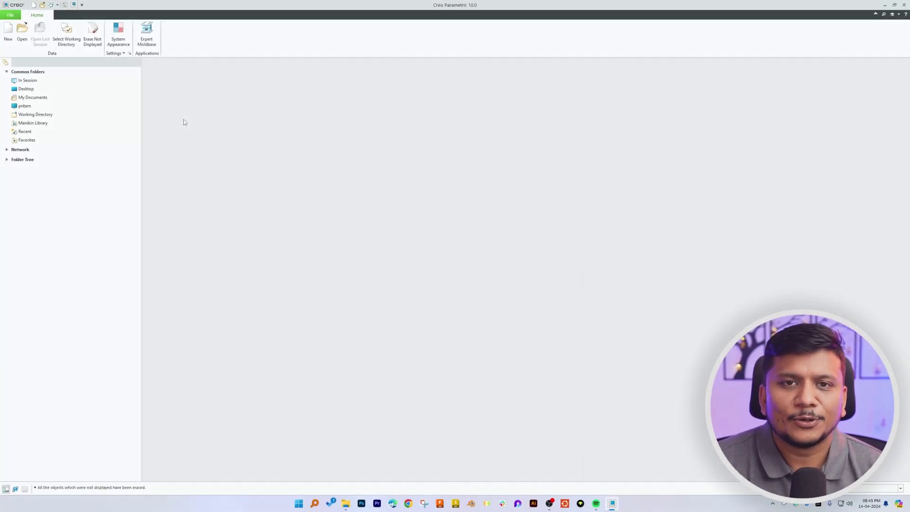
Step: Create a new part and begin an extrusion with its sketch on the TOP plane
left_click(8, 29)
left_click(494, 321)
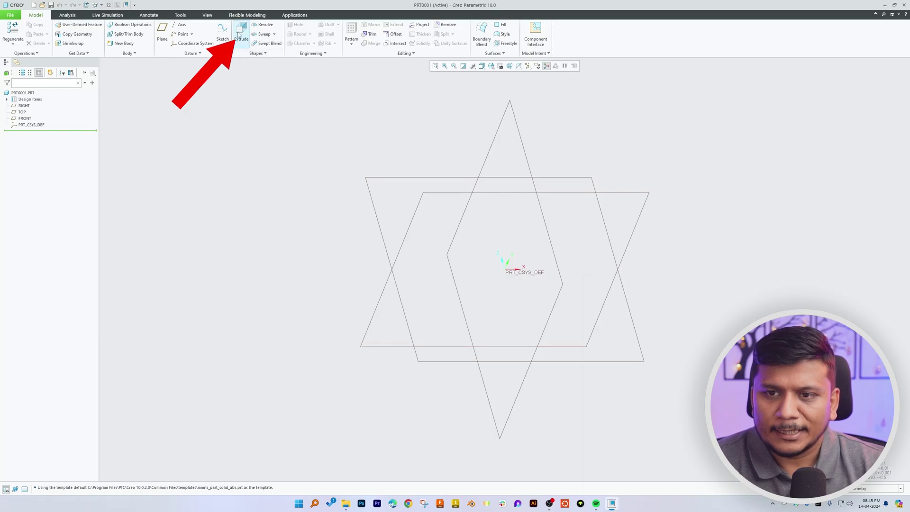
left_click(238, 34)
left_click(366, 179)
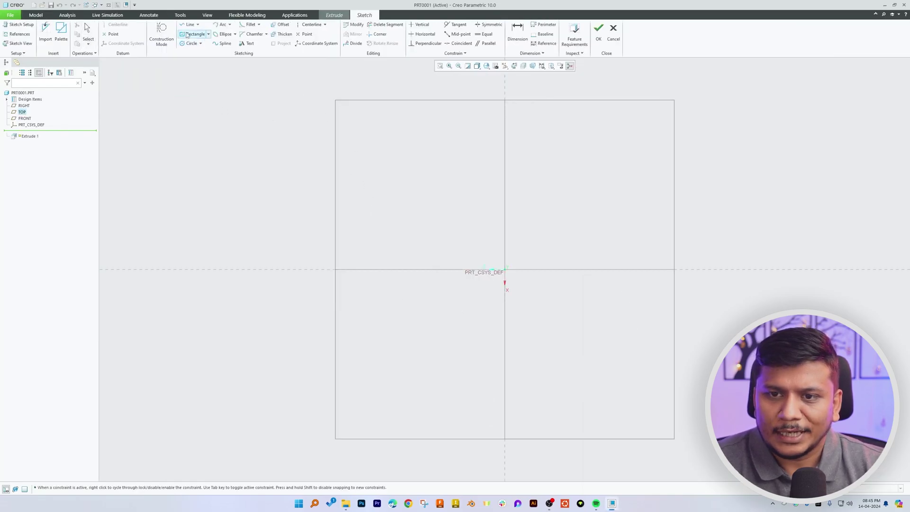
Step: Sketch a center rectangle about 975 by 527 mm, centered on the origin
left_click(504, 269)
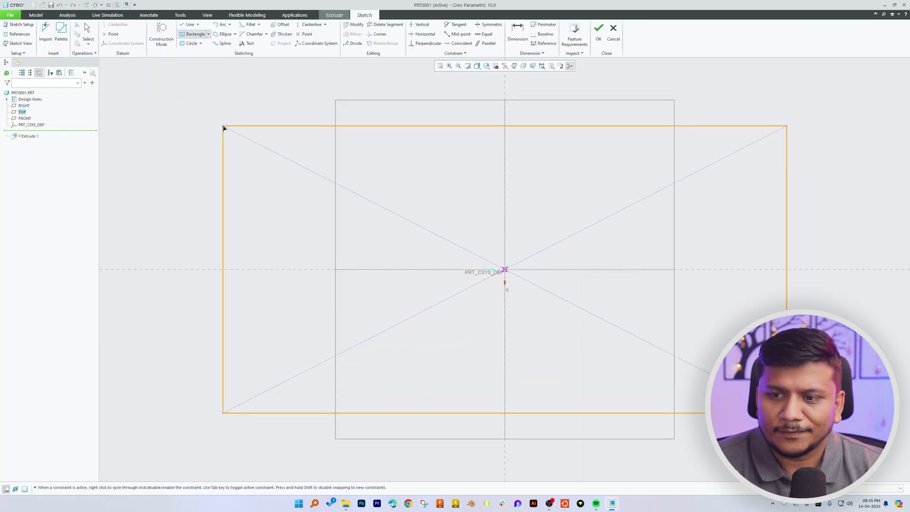
left_click(180, 93)
middle_click(309, 172)
scroll(256, 252, "up", 4)
mouse_move(256, 252)
middle_mouse_down()
mouse_move(263, 260)
mouse_move(403, 244)
middle_mouse_up()
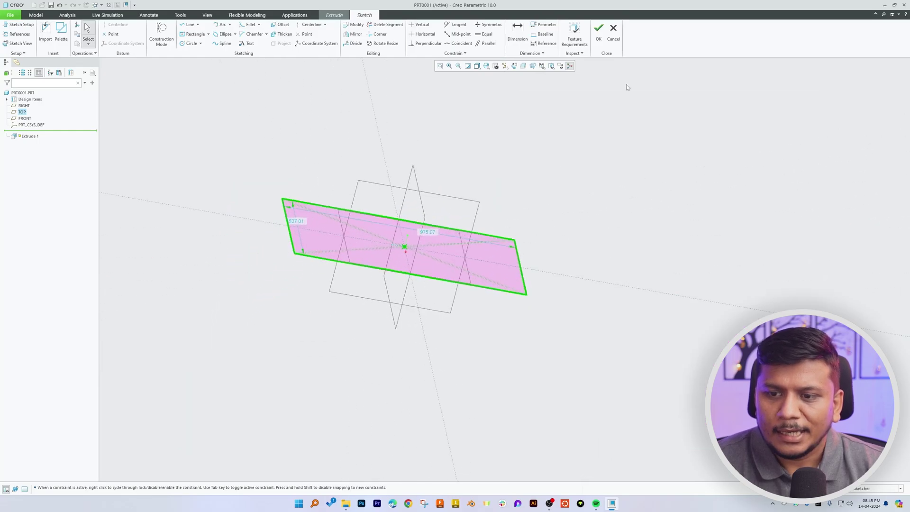
Step: Extrude the rectangle 25 mm, symmetric about the sketch plane
left_click(598, 32)
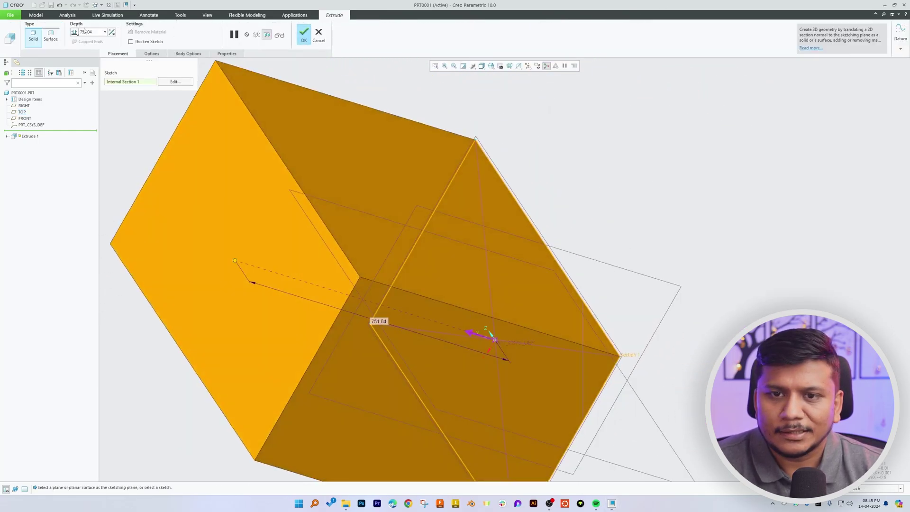
type("25")
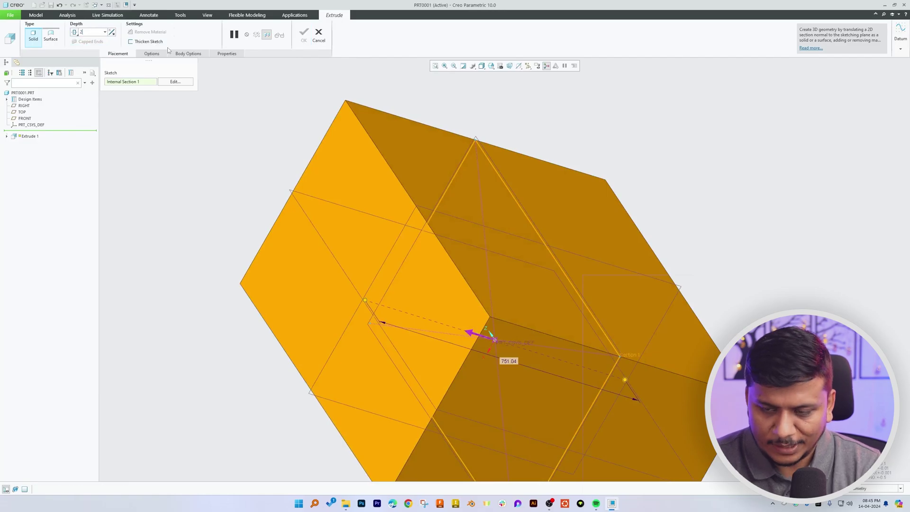
key("Return")
left_click(304, 34)
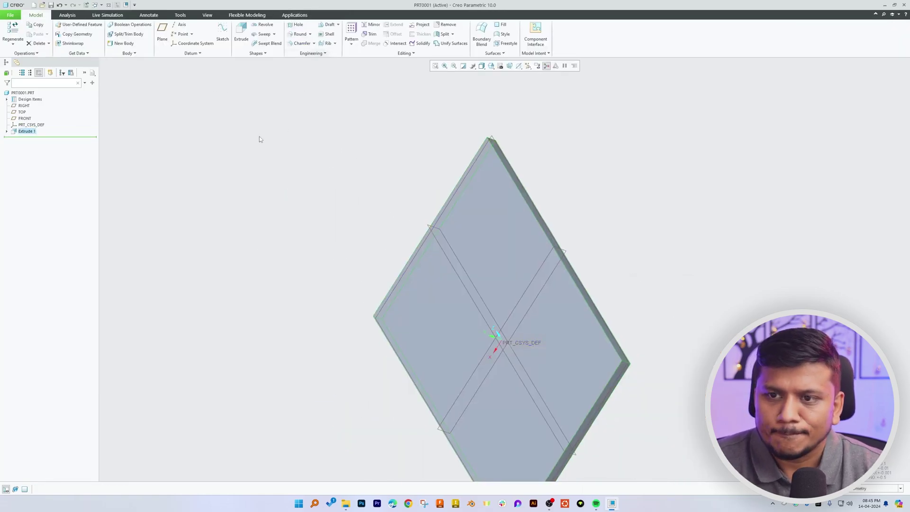
Step: Set the plate's length to 500 mm and its width to 250 mm, and regenerate the model
key("ctrl+d")
double_click(421, 227)
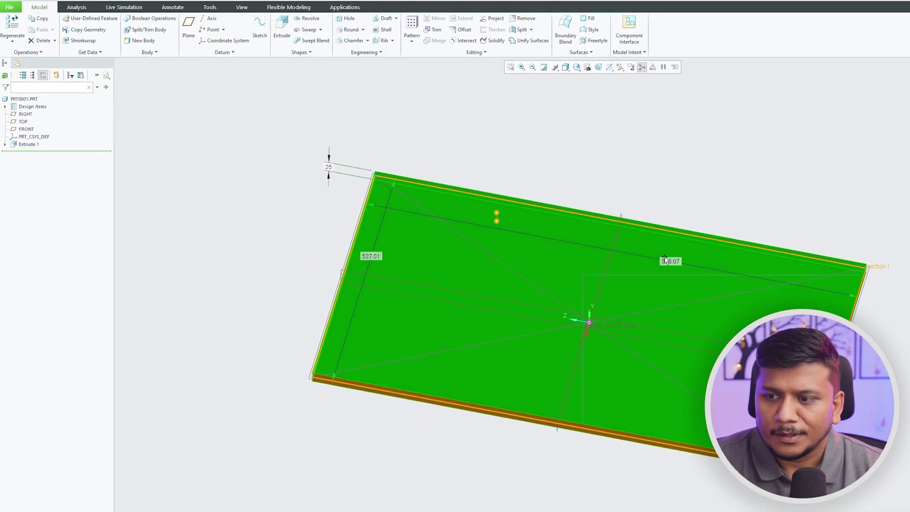
double_click(570, 230)
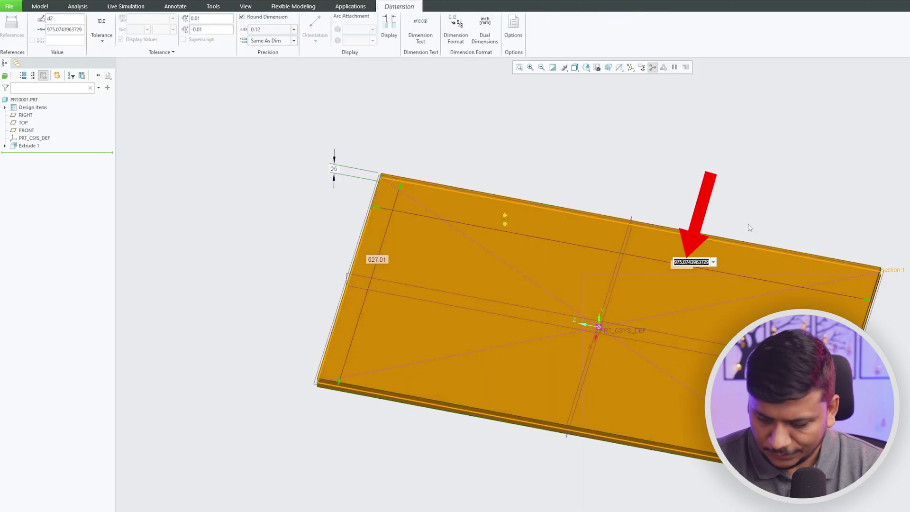
type("501")
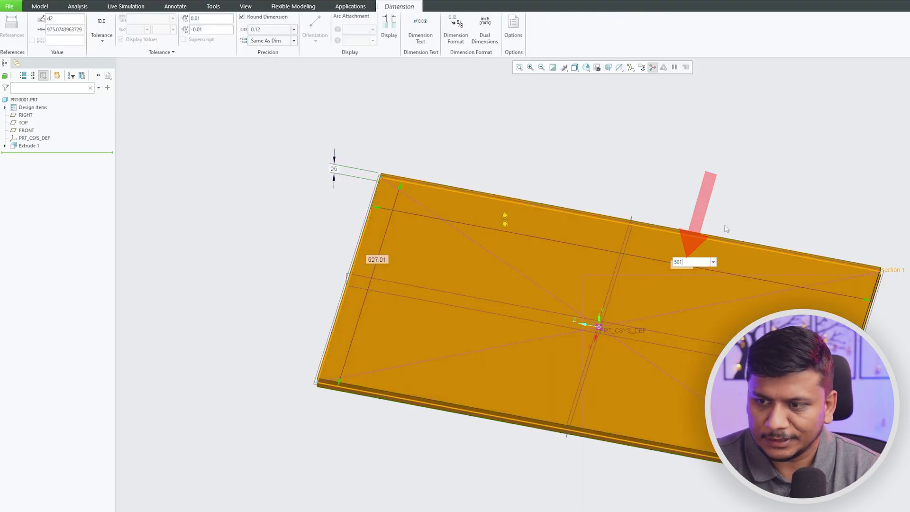
key("Return")
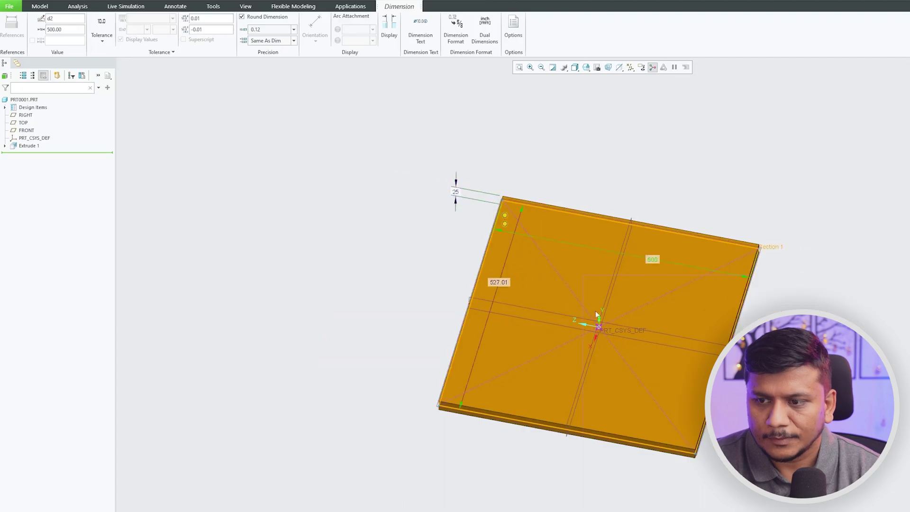
double_click(508, 284)
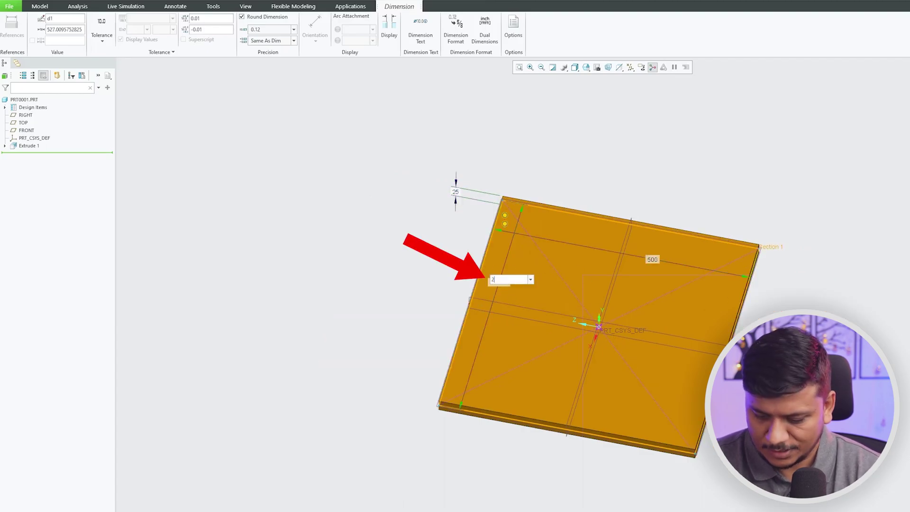
key("Return")
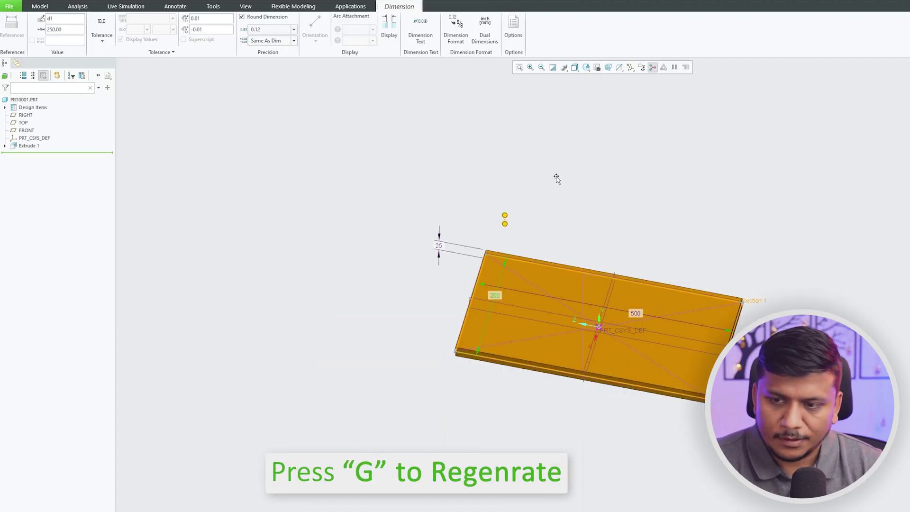
key("ctrl+g")
Step: Create a datum axis normal to the plate's large face, using the FRONT and RIGHT planes as offset references
scroll(566, 272, "down", 3)
middle_click_drag(419, 191, 422, 205)
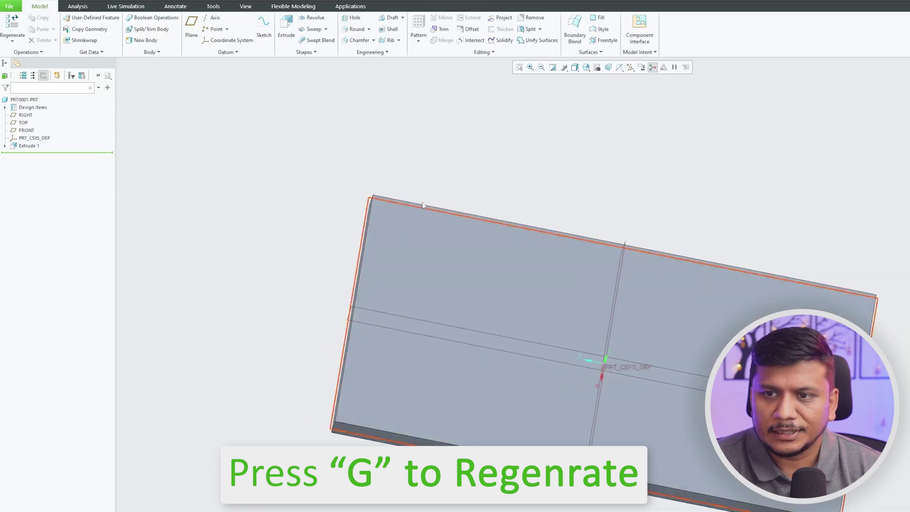
left_click(212, 17)
left_click(446, 255)
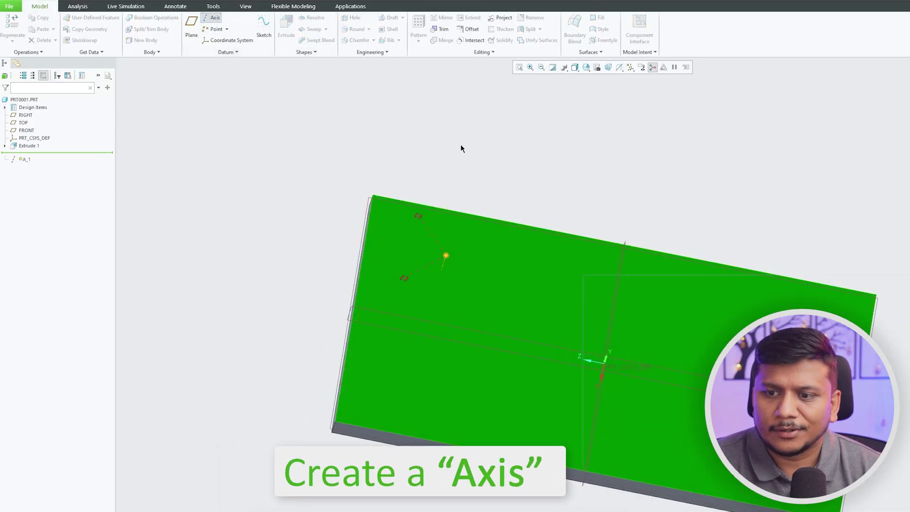
right_click(464, 147)
left_click(479, 169)
left_click(621, 274)
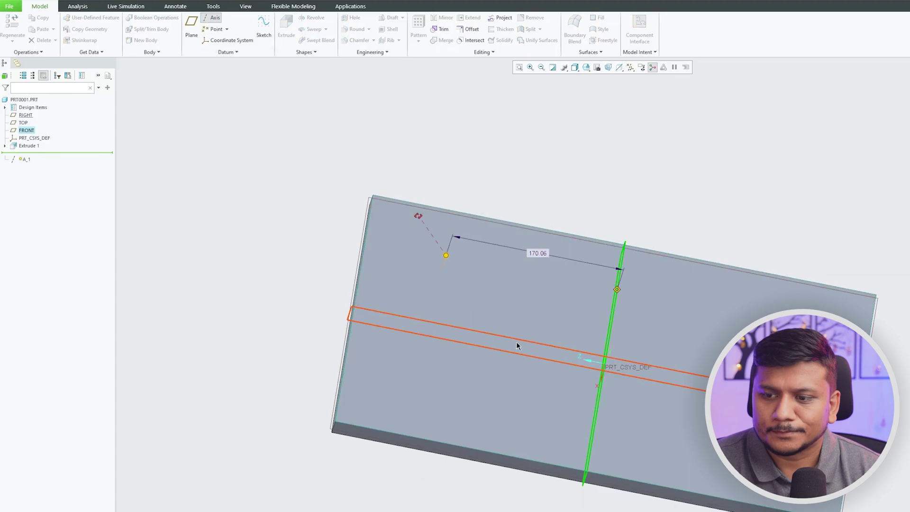
Step: Start a coaxial hole placed on datum axis A_1 and the plate's upper surface
middle_click_drag(549, 185, 454, 230)
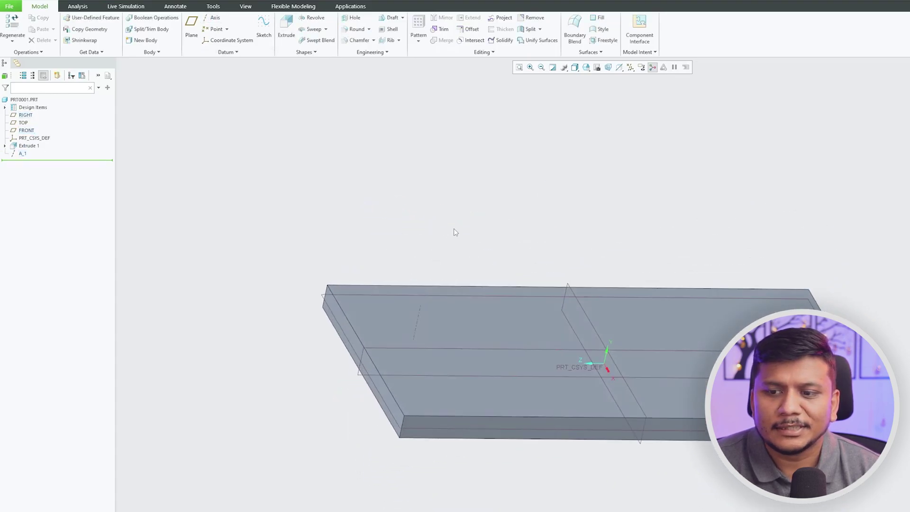
left_click(355, 17)
left_click(211, 88)
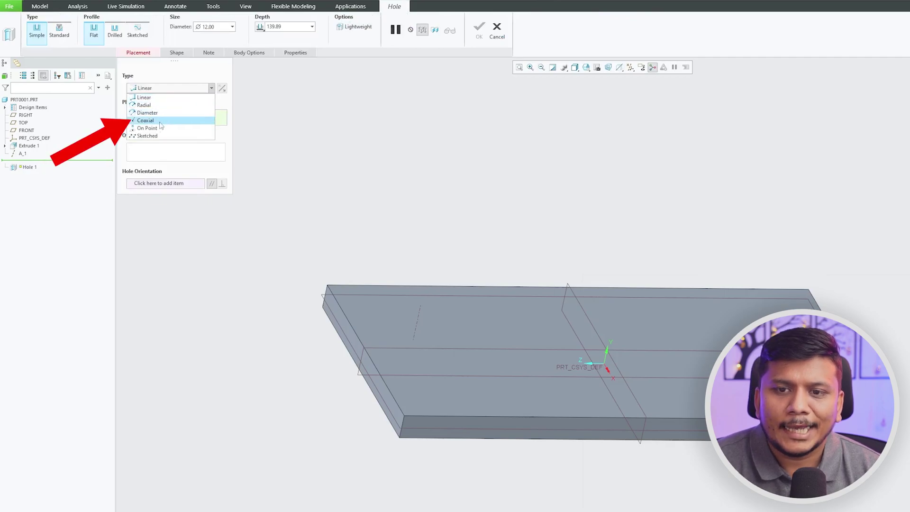
left_click(146, 121)
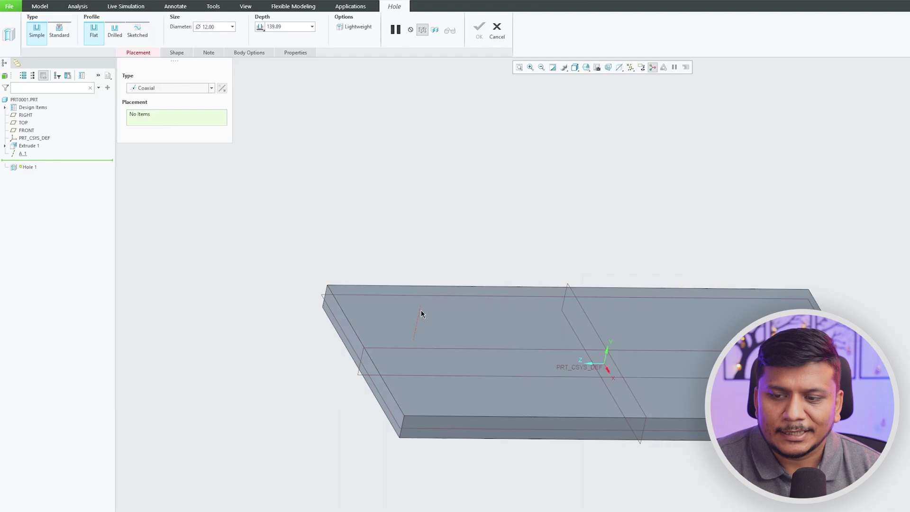
left_click(421, 309)
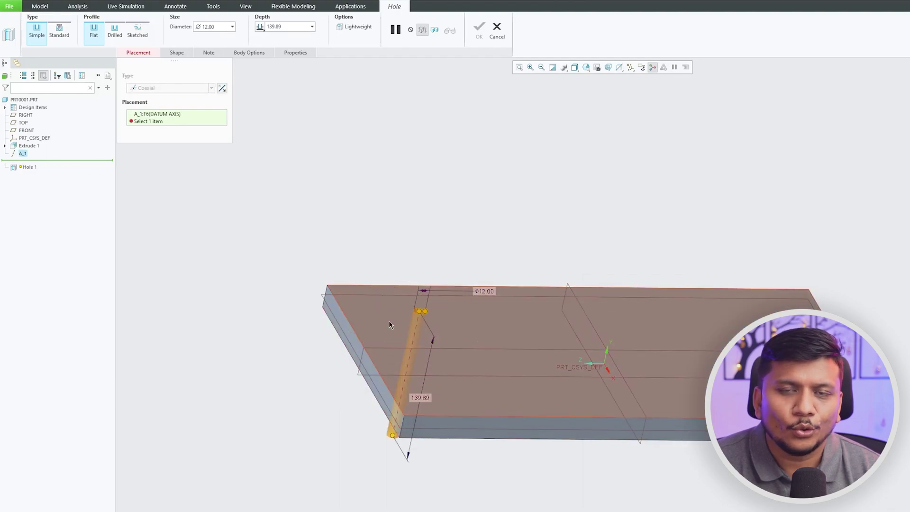
scroll(391, 325, "up", 1)
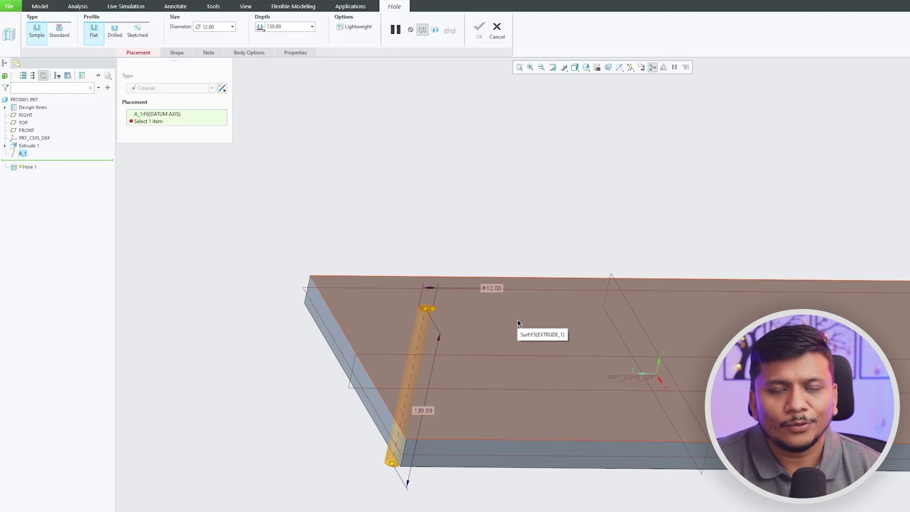
left_click(517, 321, "ctrl")
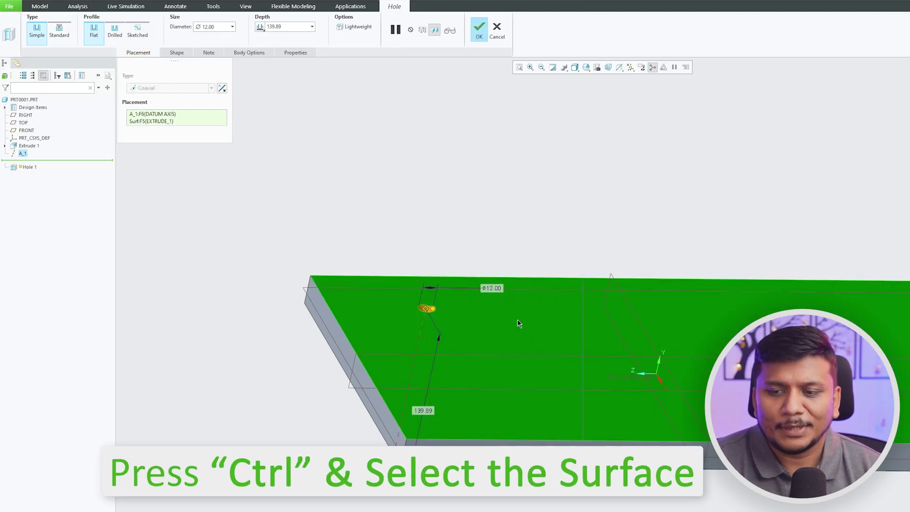
Step: Set the simple hole's depth to Through All
scroll(365, 335, "down", 2)
mouse_move(334, 278)
middle_mouse_down()
mouse_move(317, 346)
mouse_move(351, 279)
middle_mouse_up()
scroll(339, 255, "up", 3)
scroll(339, 254, "down", 2)
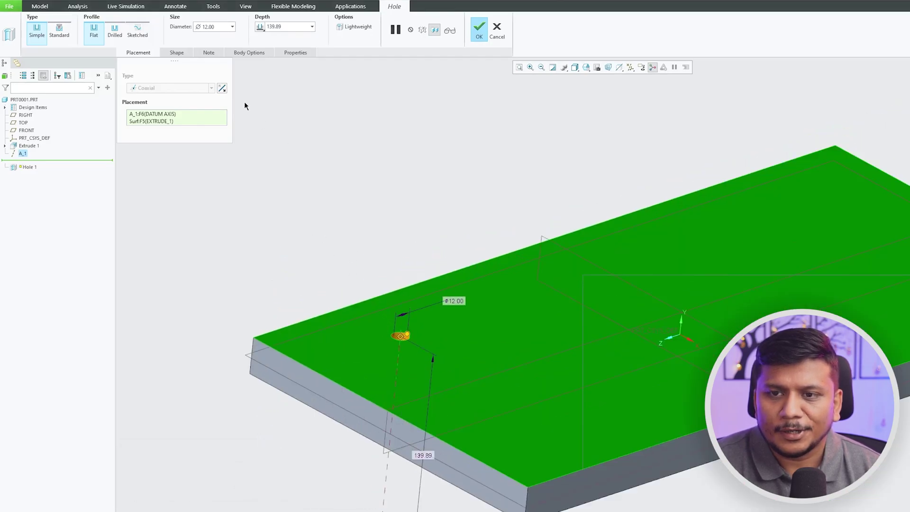
left_click(261, 27)
left_click(272, 66)
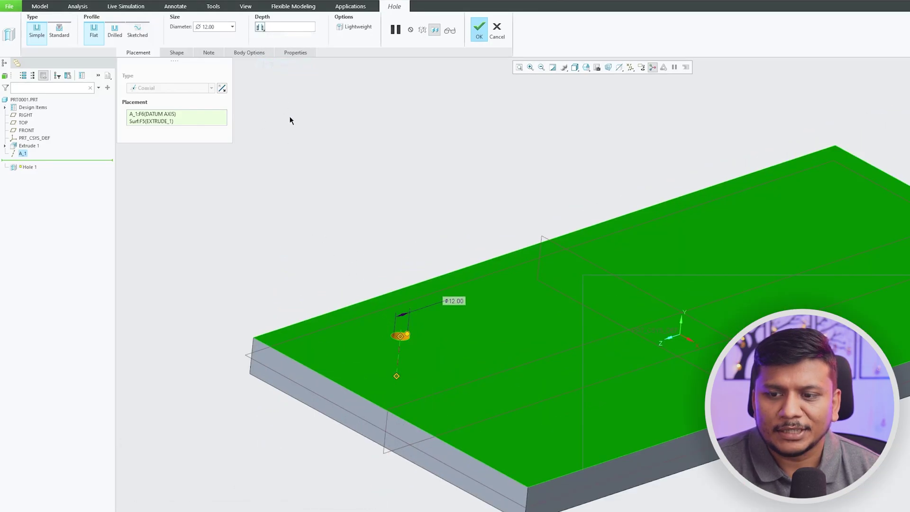
Step: Make the hole a standard ISO M8x1.25 tapped hole with Through All depth
left_click(59, 30)
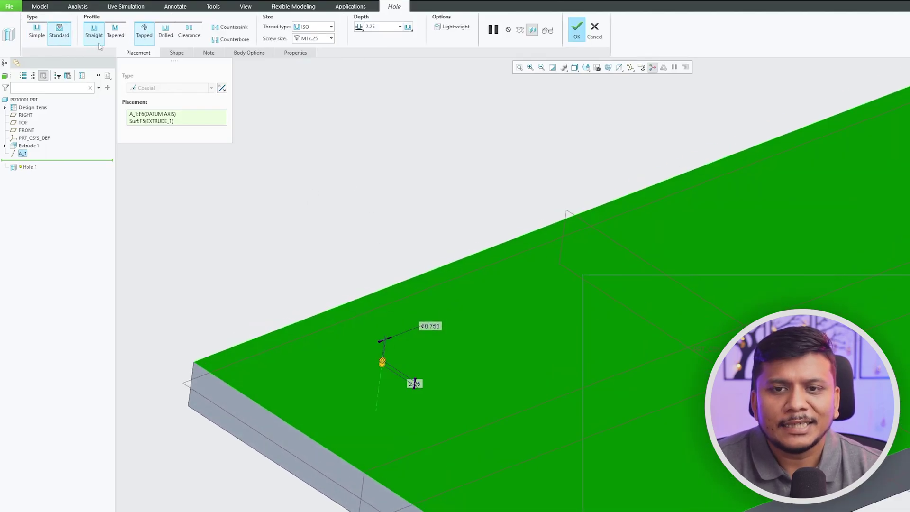
left_click(331, 38)
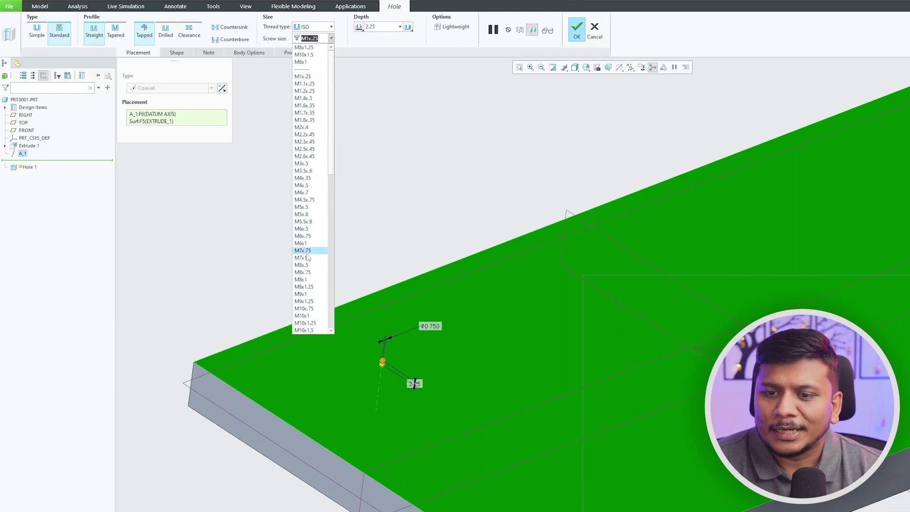
left_click(304, 286)
scroll(313, 143, "up", 2)
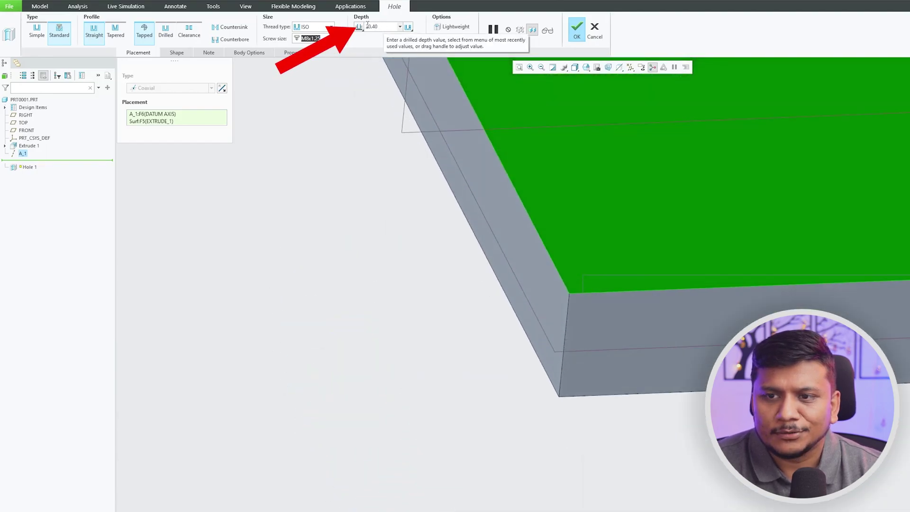
left_click(360, 26)
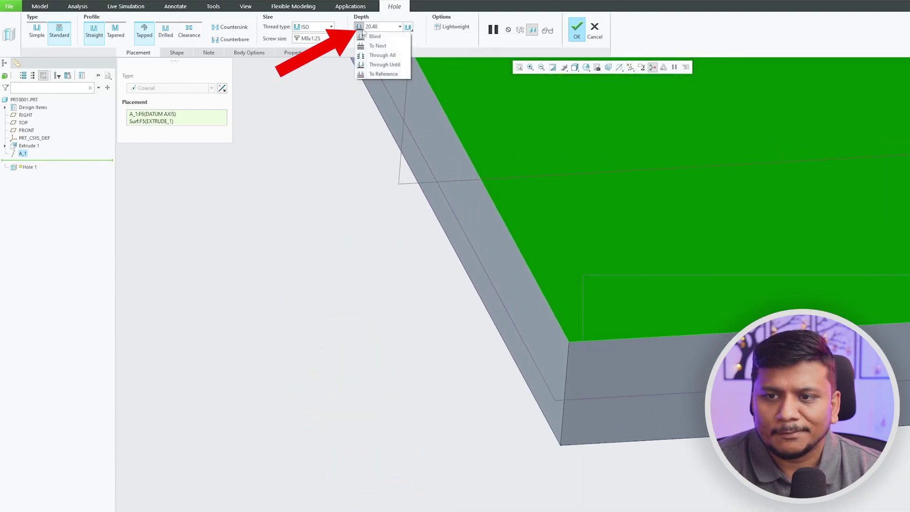
left_click(374, 55)
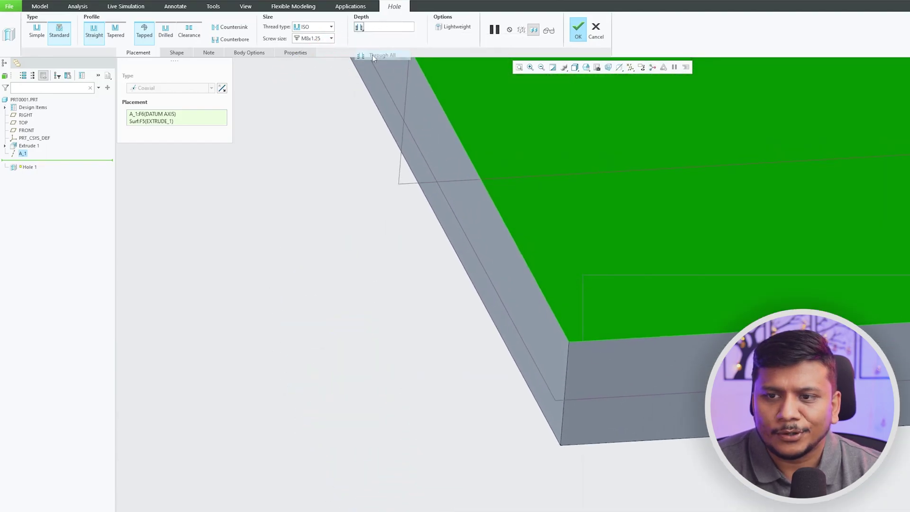
Step: Set the hole's thread depth to Through Thread and add an exit countersink with a diameter of 9 mm
left_click(177, 52)
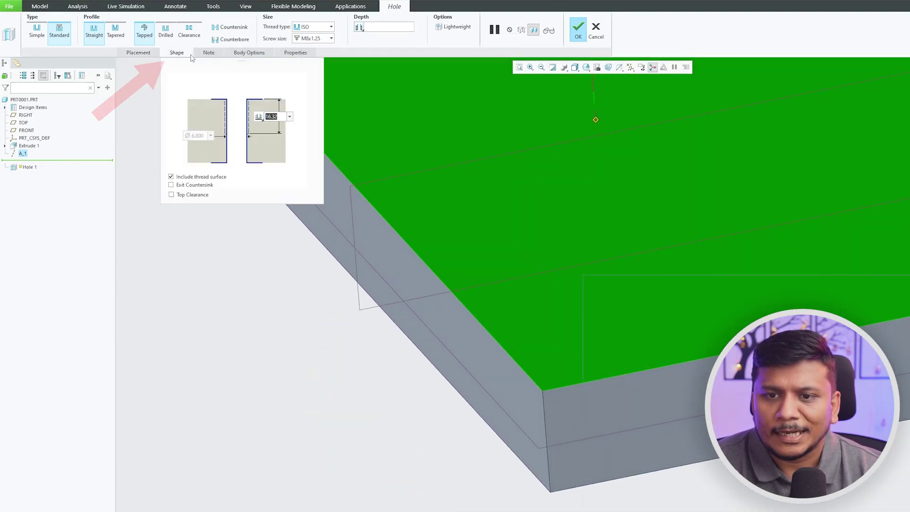
left_click(290, 116)
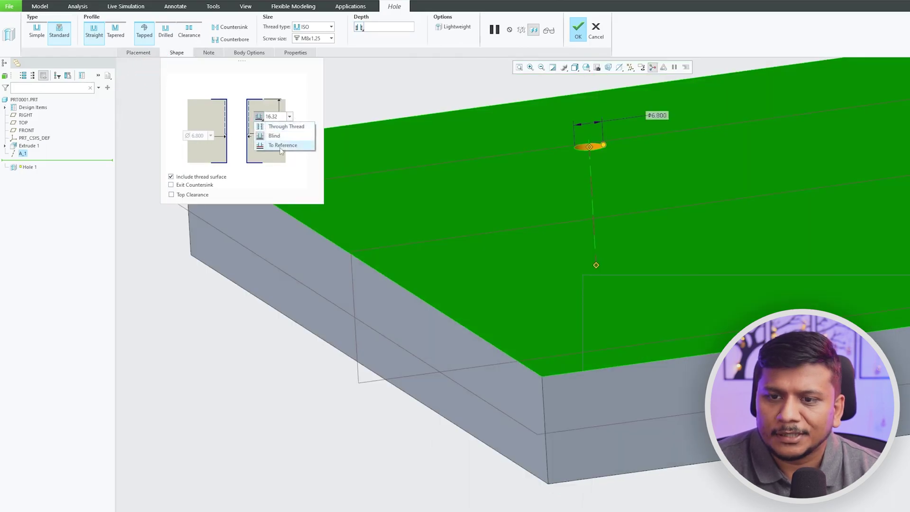
left_click(283, 127)
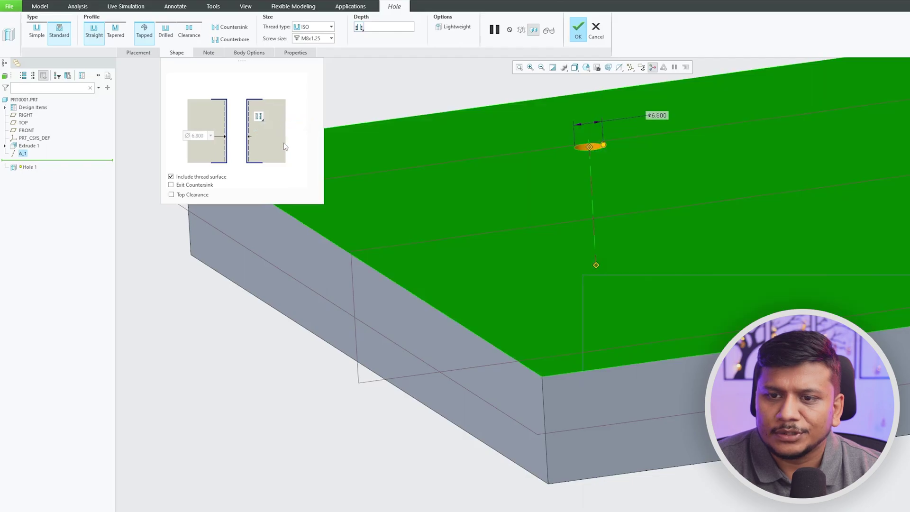
middle_click_drag(602, 311, 600, 478)
scroll(600, 479, "down", 2)
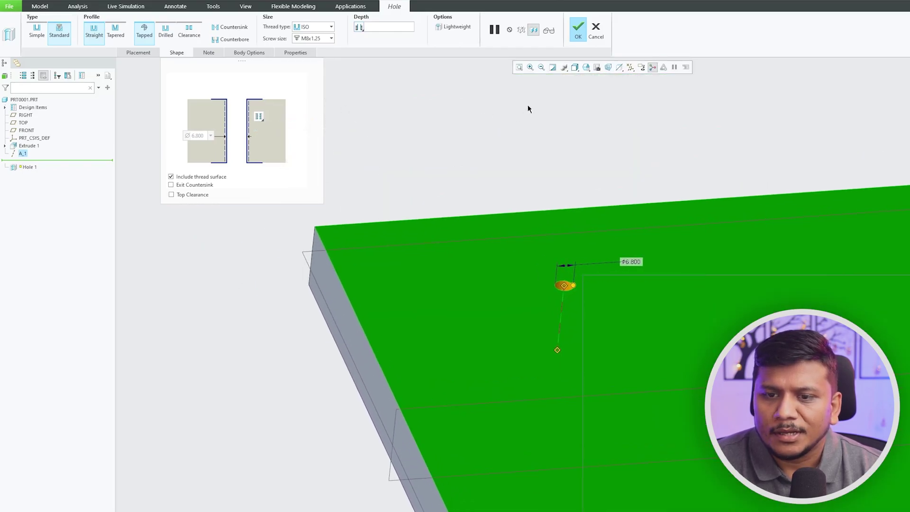
left_click(172, 185)
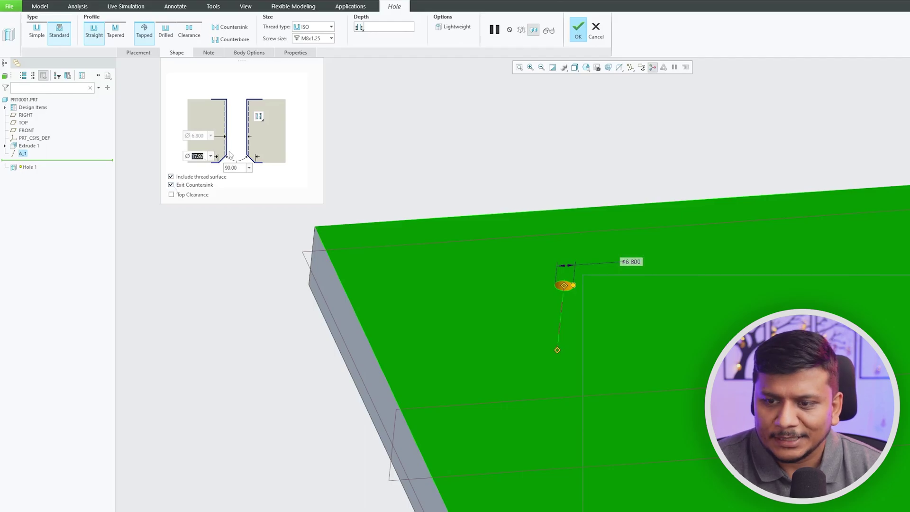
type("9")
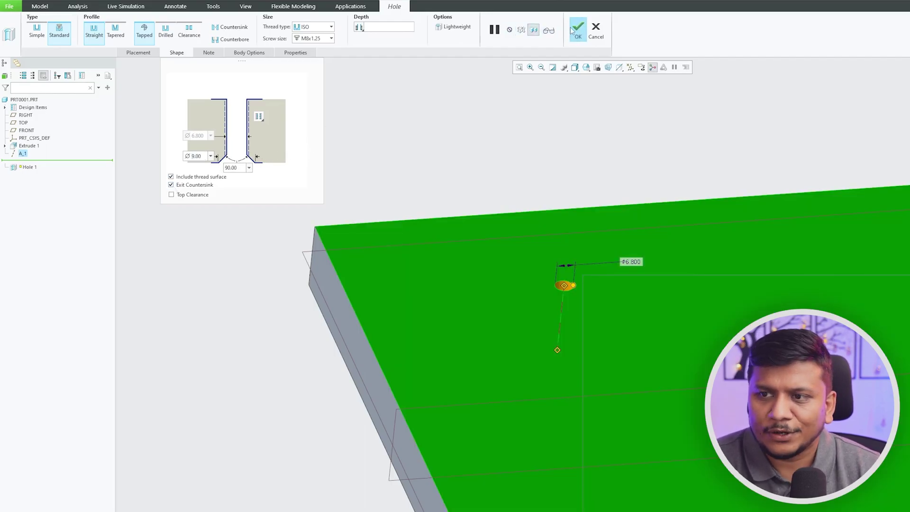
Step: Complete the M8x1.25 tapped hole feature and inspect it from both faces of the plate
left_click(572, 28)
left_click(386, 168)
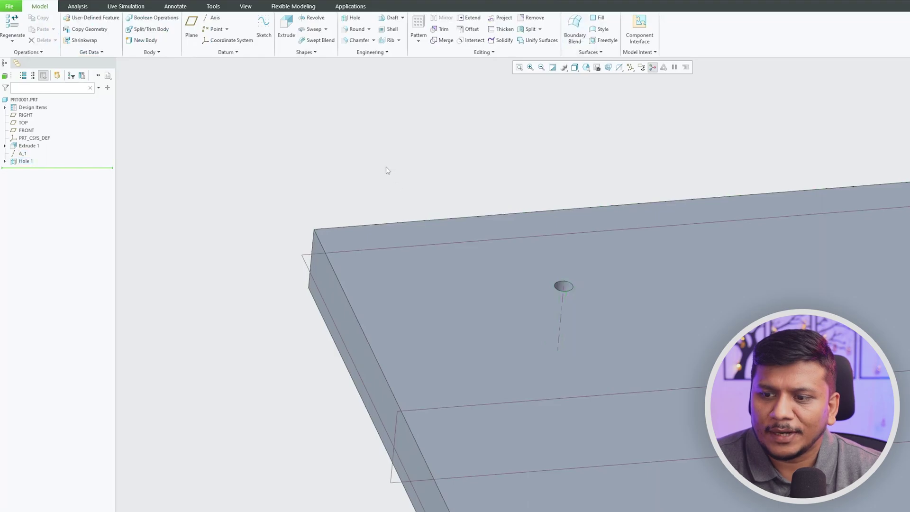
middle_click_drag(385, 168, 577, 387)
scroll(518, 348, "up", 2)
scroll(511, 343, "down", 5)
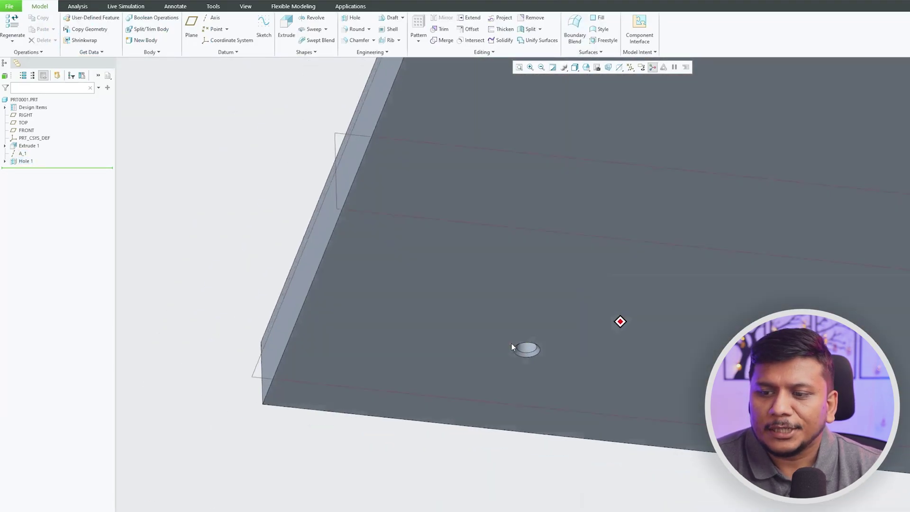
middle_click_drag(511, 343, 335, 171)
Step: Save the part in a new folder named creo on the Desktop and close the part's window
key("ctrl+s")
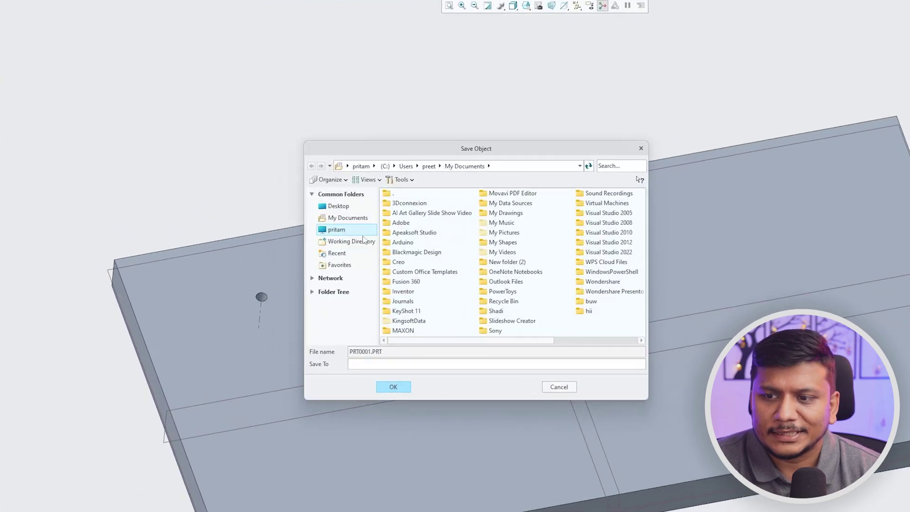
left_click(281, 182)
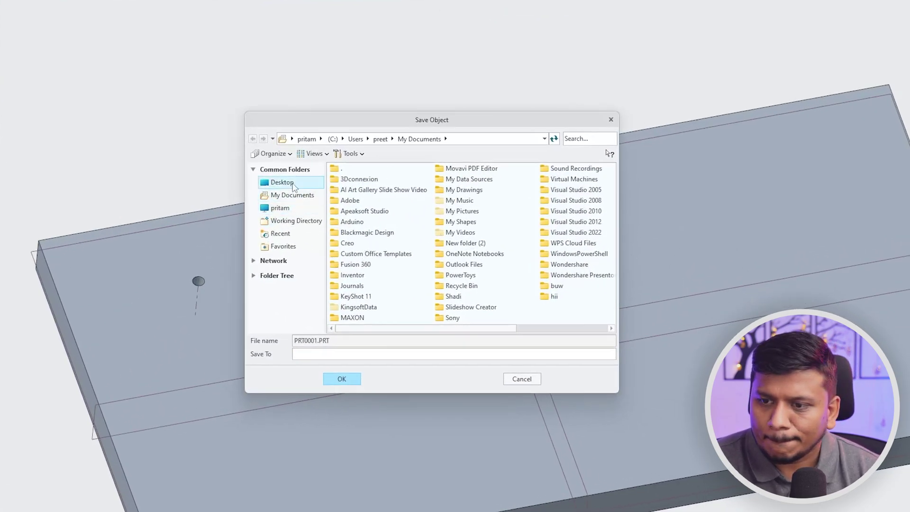
right_click(361, 236)
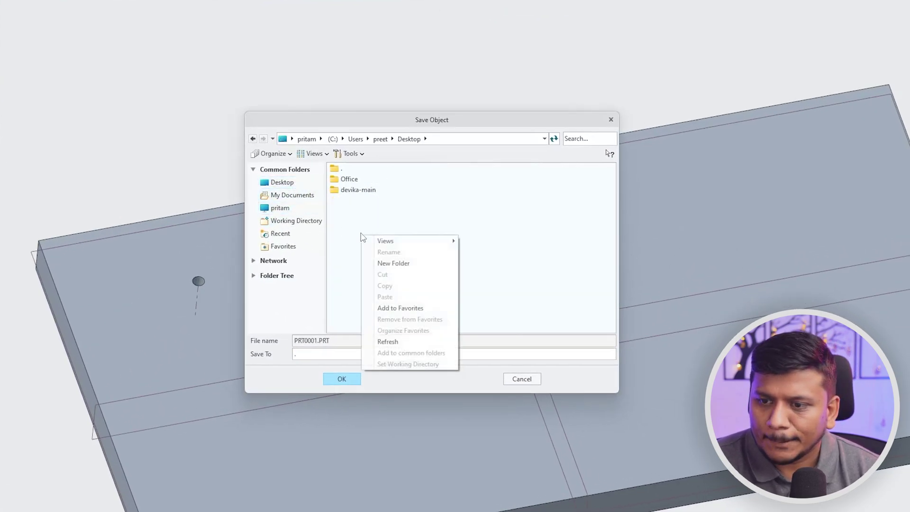
left_click(402, 264)
type("creo")
key("Return")
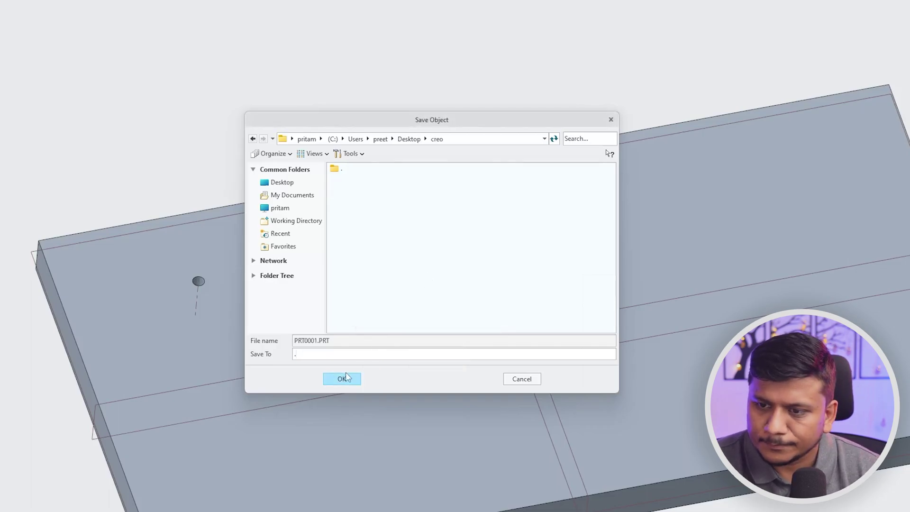
left_click(352, 382)
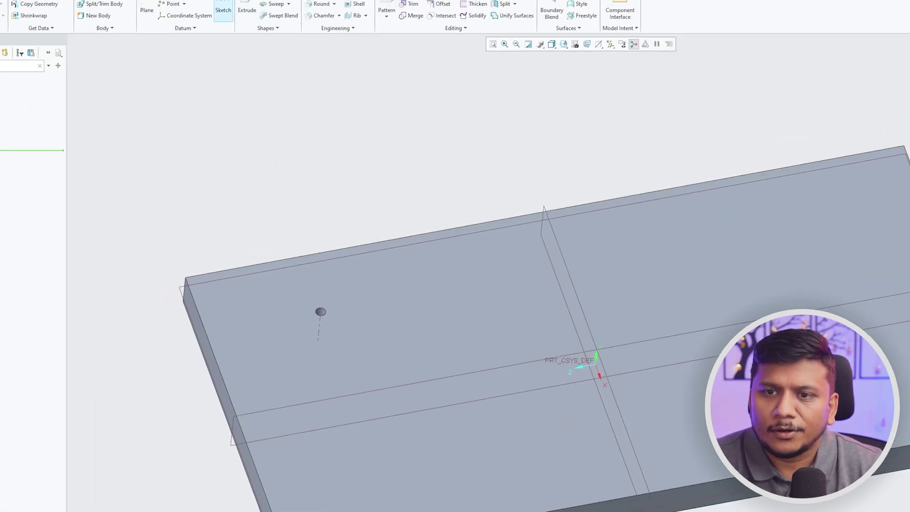
left_click(484, 28)
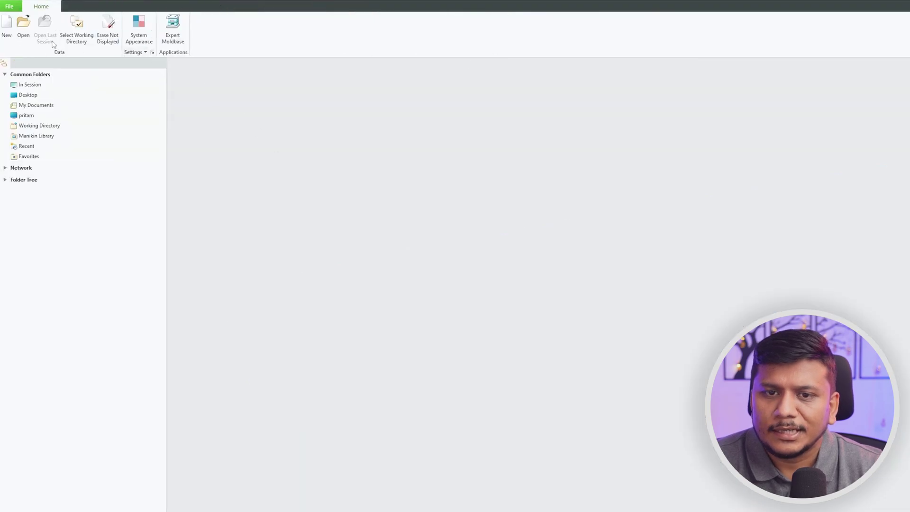
Step: Create a new solid part with the default template and begin an extrusion sketch on the TOP plane
left_click(4, 30)
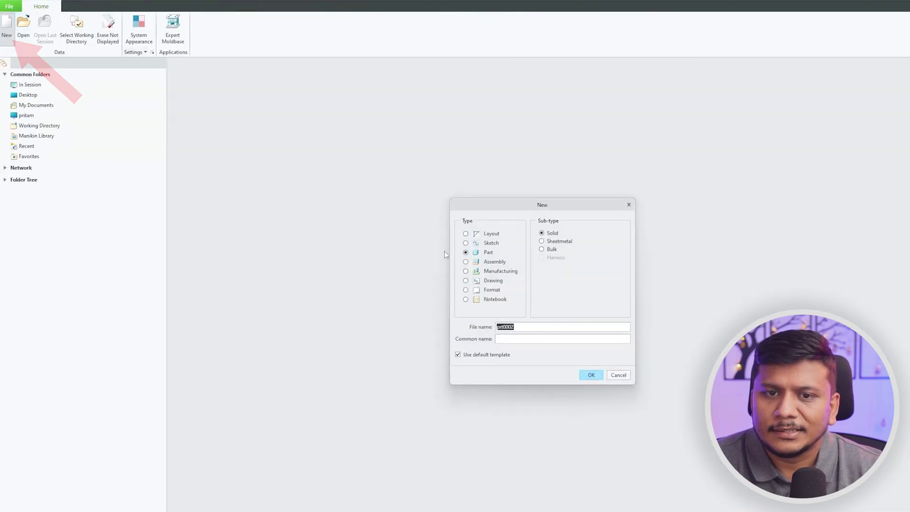
left_click(588, 374)
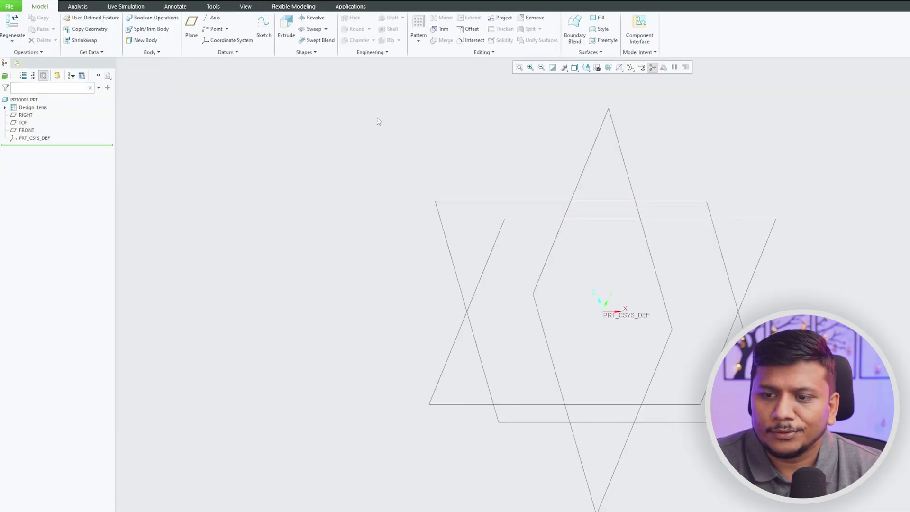
left_click(286, 26)
left_click(438, 199)
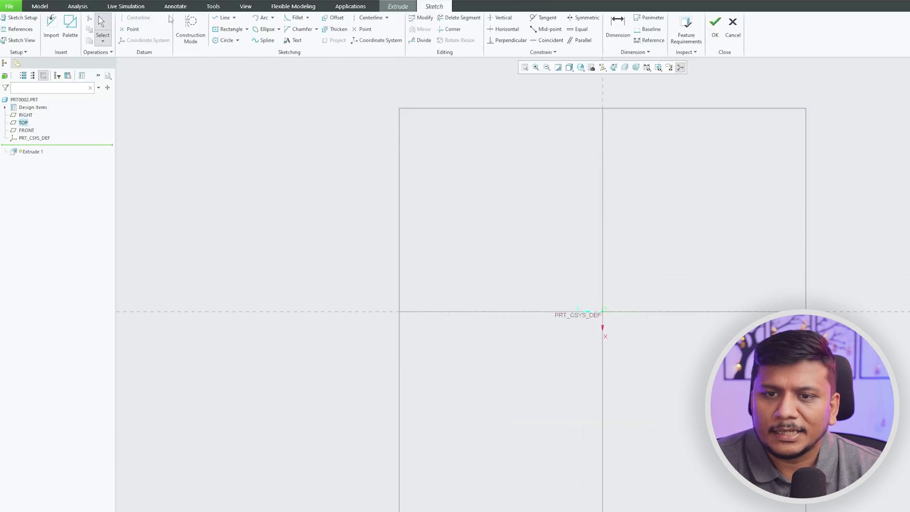
Step: Sketch a center rectangle around the coordinate system origin and finish the sketch
left_click(224, 30)
left_click(603, 311)
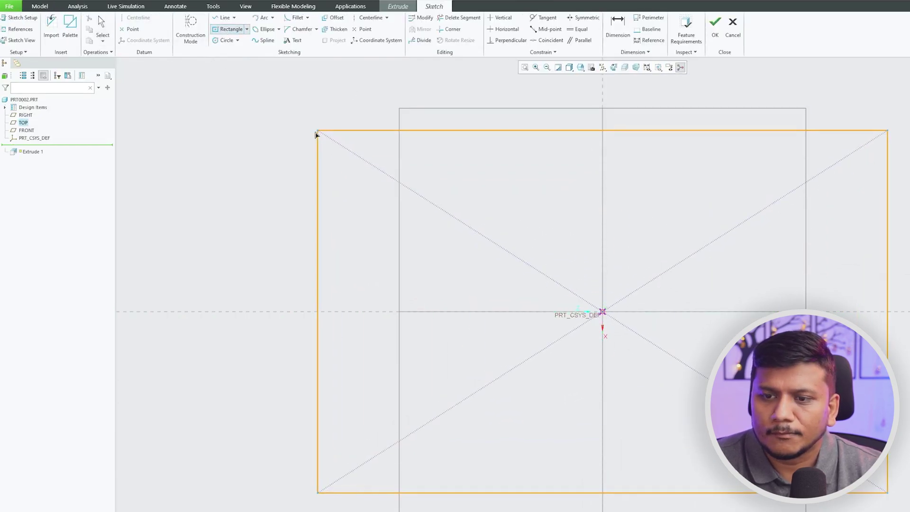
left_click(318, 131)
left_click(715, 26)
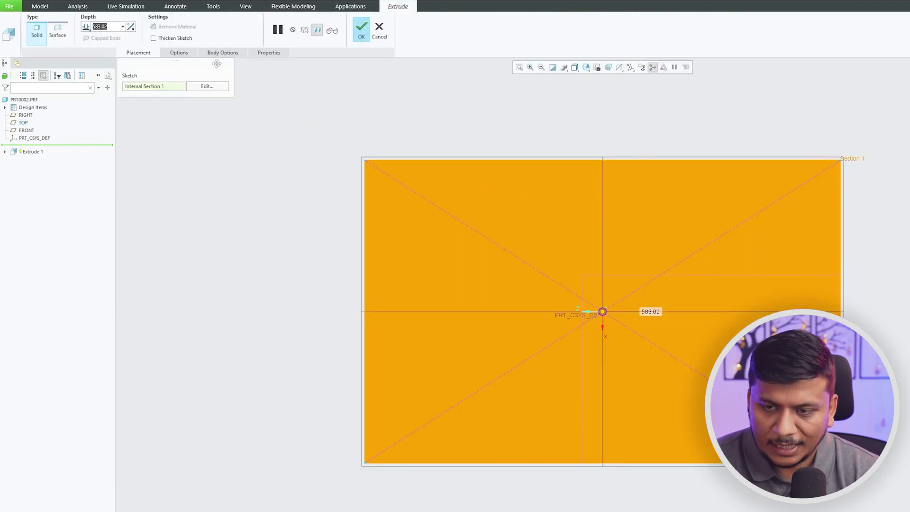
Step: Extrude the rectangle 20 mm symmetrically about the sketch plane
type("25")
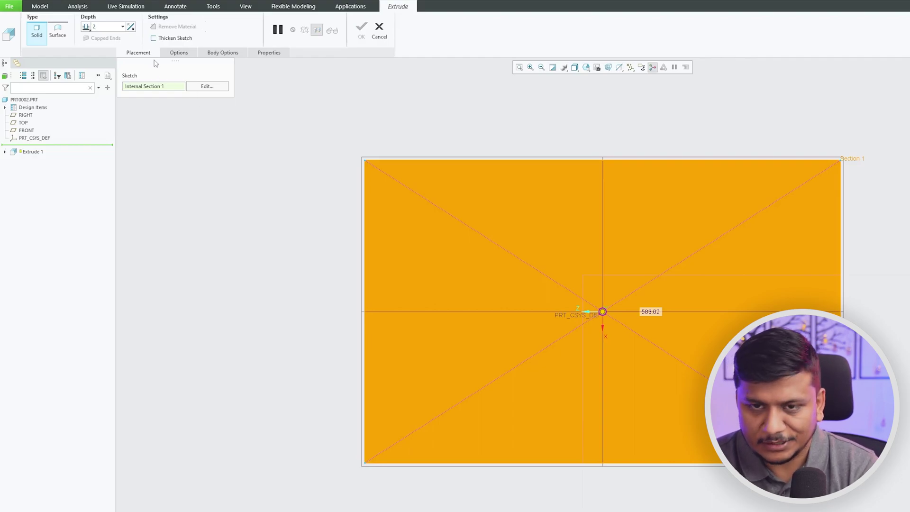
key("Return")
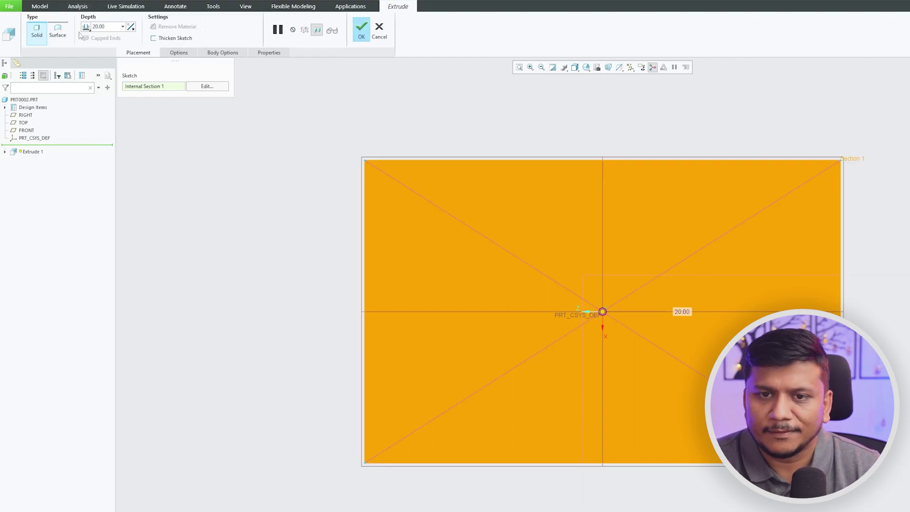
left_click(86, 27)
left_click(102, 46)
left_click(361, 37)
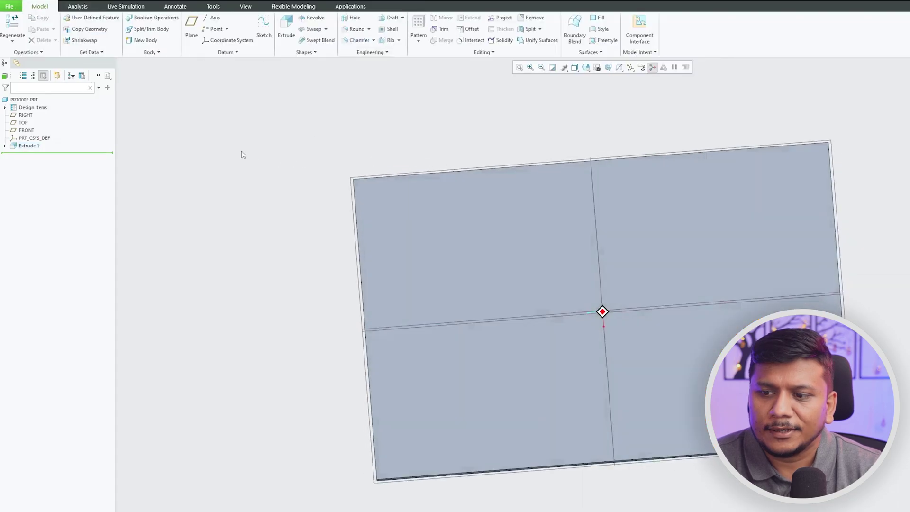
Step: Save the second plate in the creo folder and close its window
key("ctrl+s")
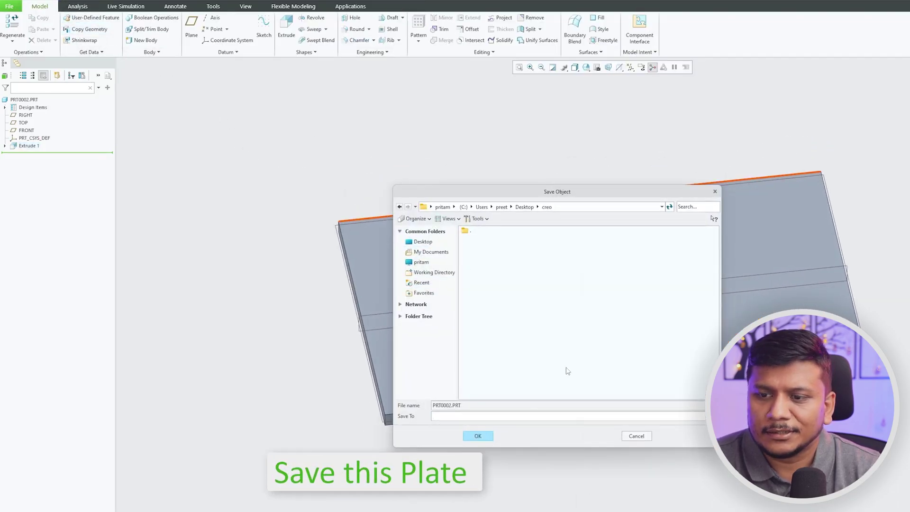
left_click(478, 437)
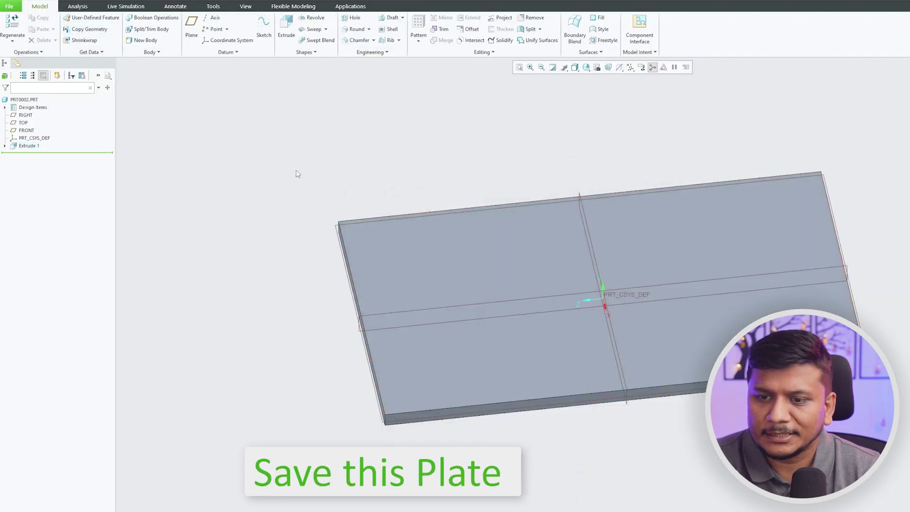
left_click(246, 6)
left_click(484, 26)
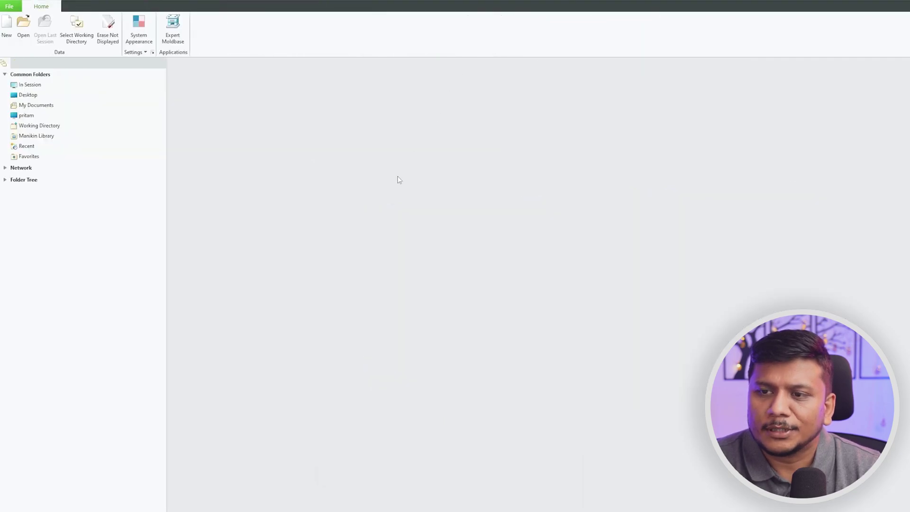
Step: Create a new assembly of the Design sub-type with the default template
left_click(8, 26)
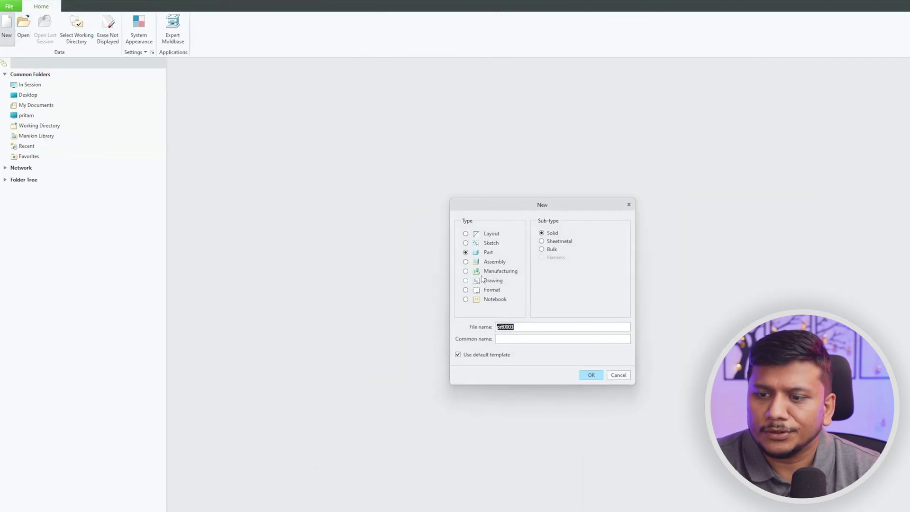
left_click(467, 263)
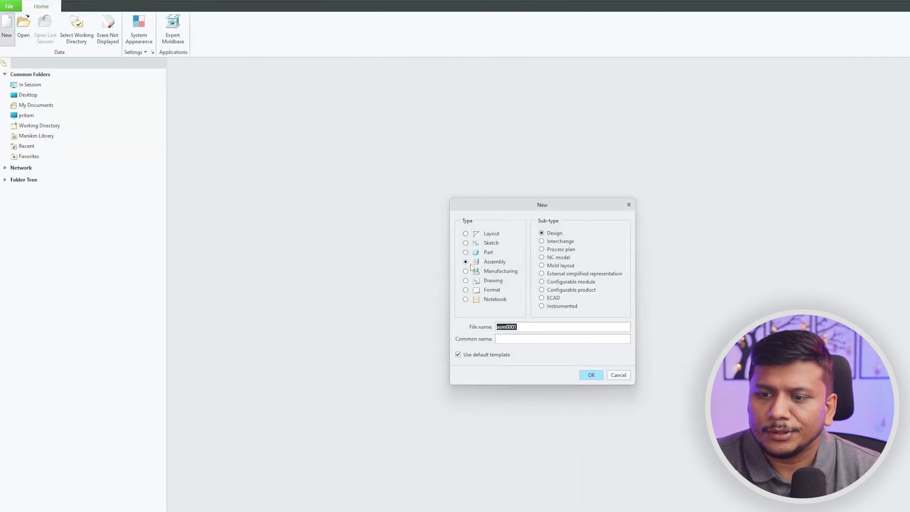
left_click(591, 375)
Step: Assemble prt0001.prt as the first component and fix it with a Default constraint
left_click(137, 26)
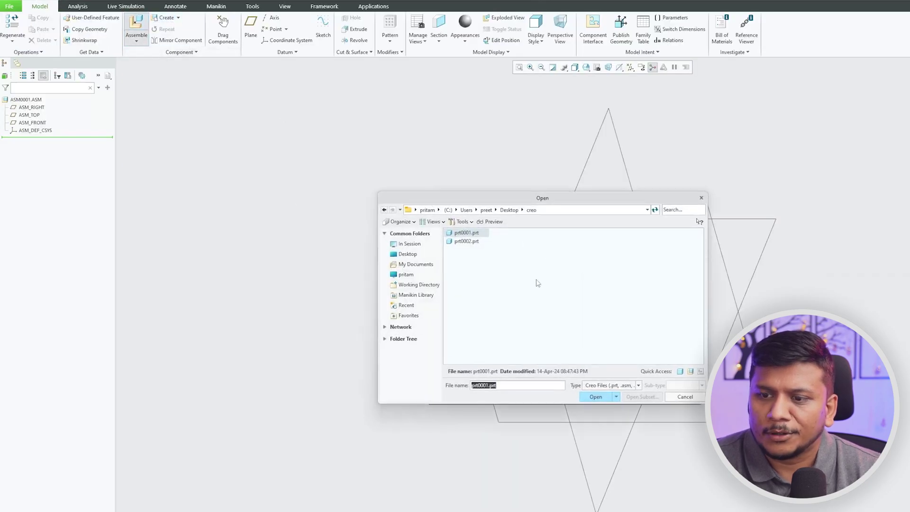
double_click(467, 233)
left_click(151, 38)
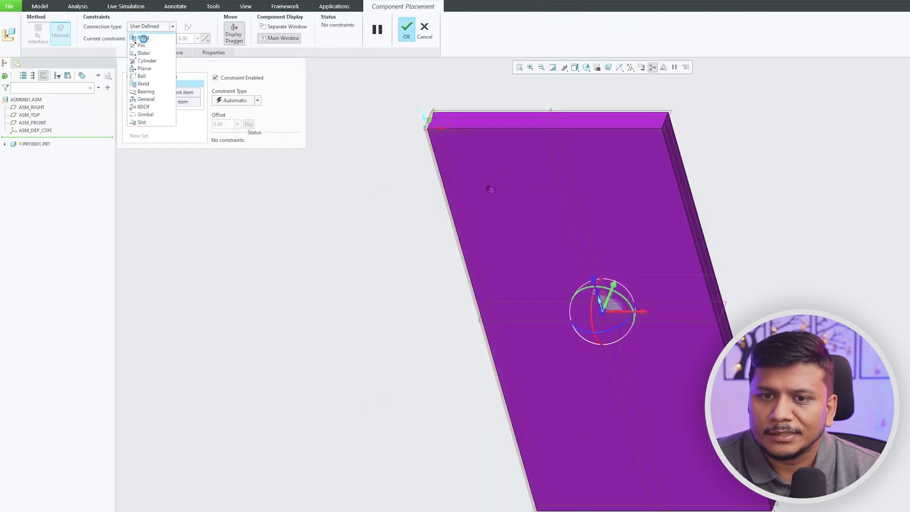
left_click(151, 39)
left_click(152, 40)
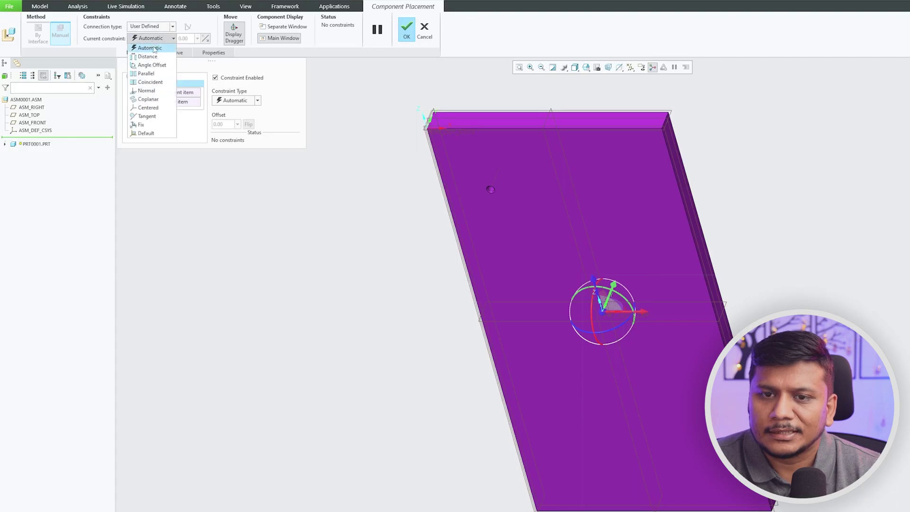
left_click(152, 135)
middle_click_drag(349, 249, 347, 365, "shift")
left_click(414, 29)
Step: Show the part files as thumbnails and bring prt0002.prt into the assembly for placement
middle_click_drag(308, 198, 297, 315)
scroll(296, 304, "up", 3)
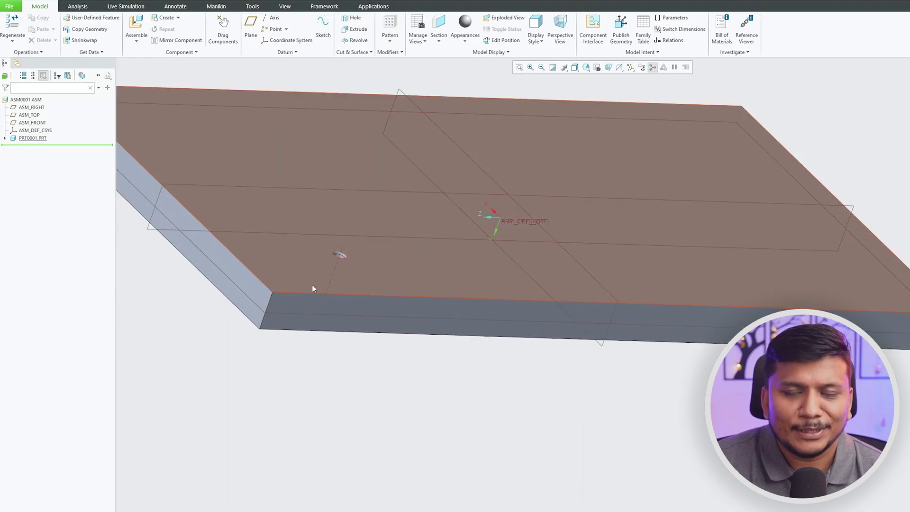
scroll(412, 349, "down", 4)
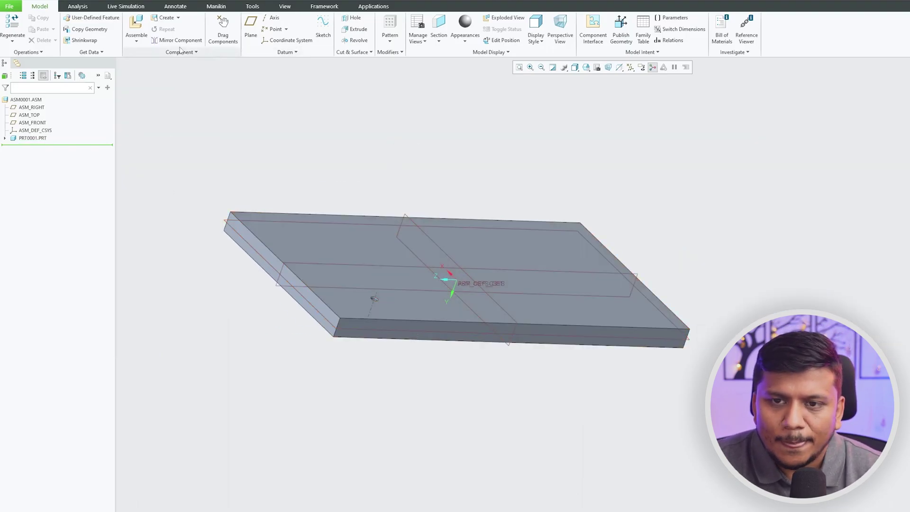
left_click(136, 28)
left_click(469, 242)
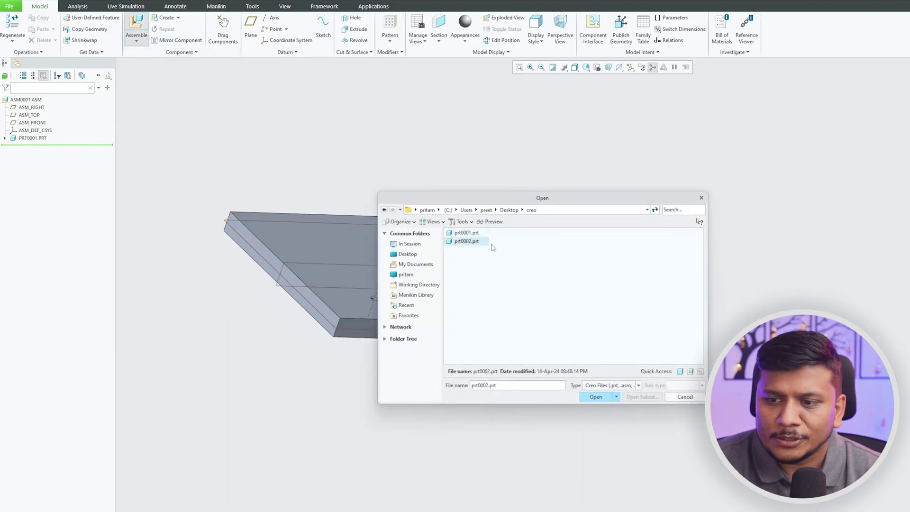
right_click(537, 243)
mouse_move(557, 257)
left_click(691, 267)
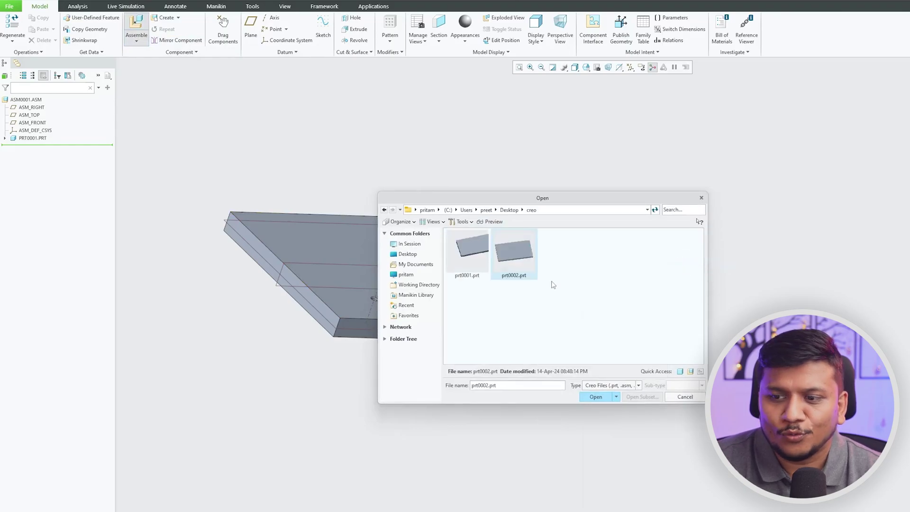
double_click(528, 261)
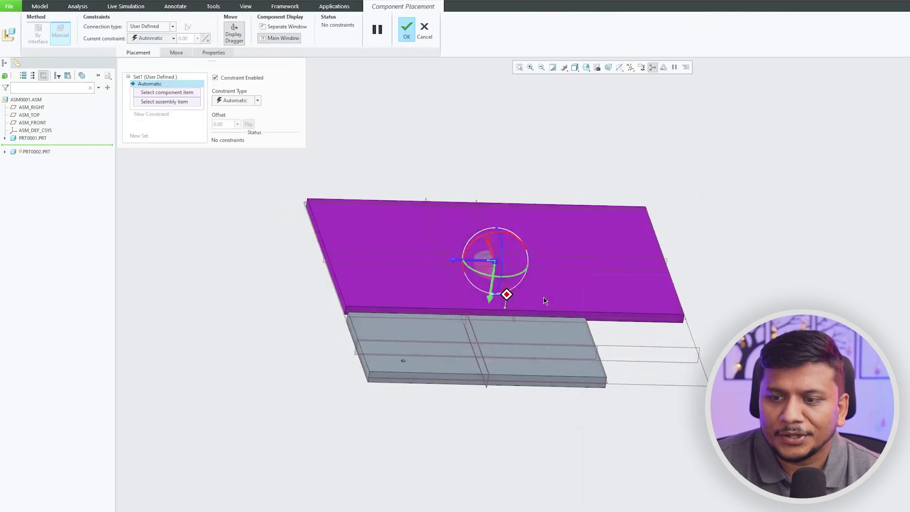
Step: Make the RIGHT datum plane of PRT0002 coincident with the assembly plane ASM_RIGHT
middle_click_drag(517, 280, 586, 276)
scroll(593, 278, "down", 2)
scroll(593, 280, "up", 2)
middle_click_drag(434, 239, 576, 199)
left_click(563, 212)
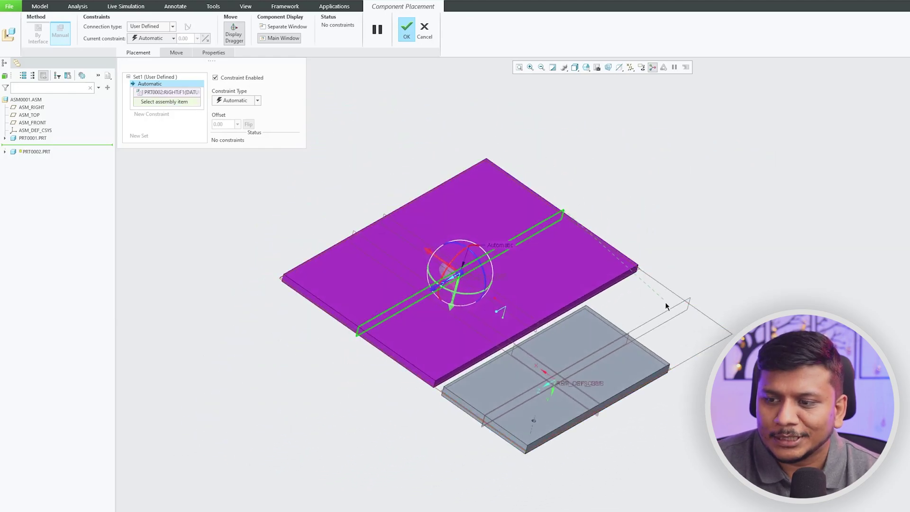
left_click(636, 325)
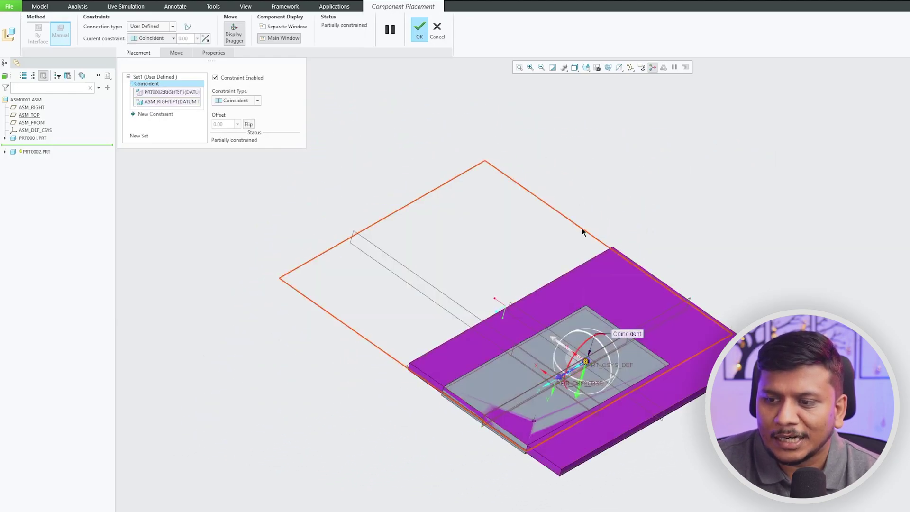
Step: Make the large flat face of PRT0002 coincident with the mating flat face of PRT0001
middle_click_drag(582, 228, 517, 332)
middle_click_drag(593, 384, 630, 350)
scroll(630, 332, "up", 5)
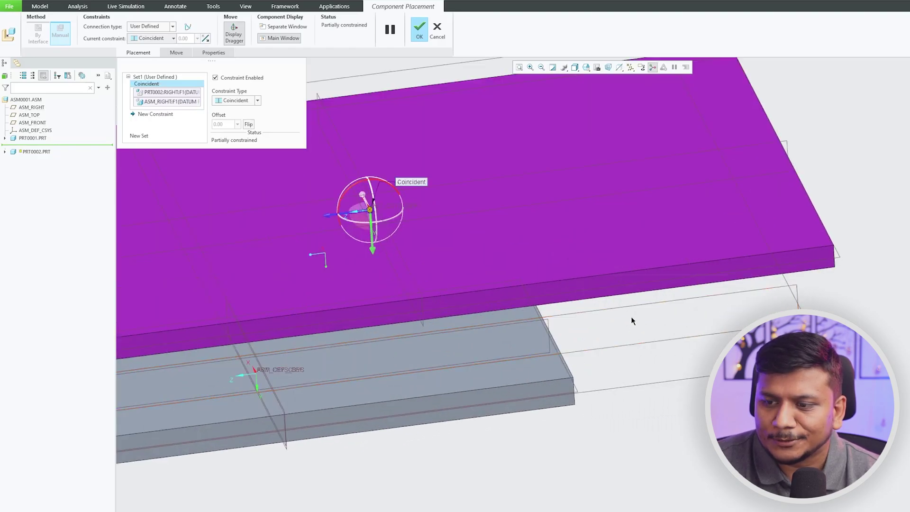
left_click(647, 285)
scroll(602, 308, "down", 3)
scroll(561, 334, "up", 4)
left_click(561, 331)
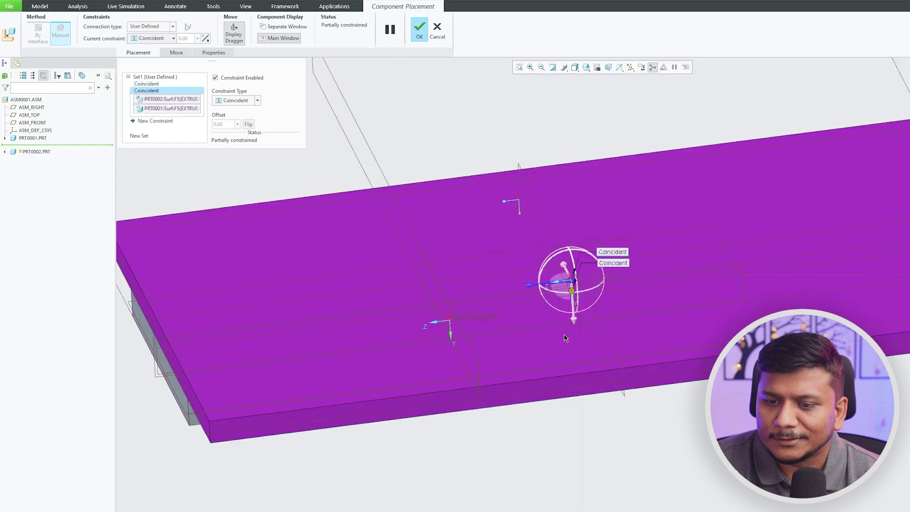
Step: Constrain the FRONT datum plane of PRT0002 to the matching assembly reference and accept the component placement
scroll(551, 268, "down", 3)
middle_click_drag(551, 268, 455, 370)
scroll(455, 369, "up", 2)
middle_click_drag(378, 162, 677, 263)
middle_click_drag(464, 229, 500, 242)
scroll(499, 240, "up", 4)
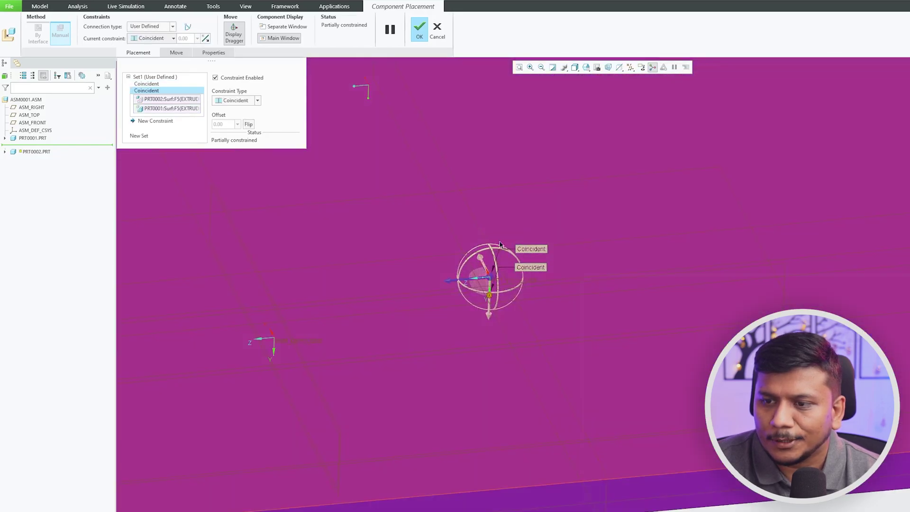
scroll(464, 207, "down", 3)
left_click(441, 230)
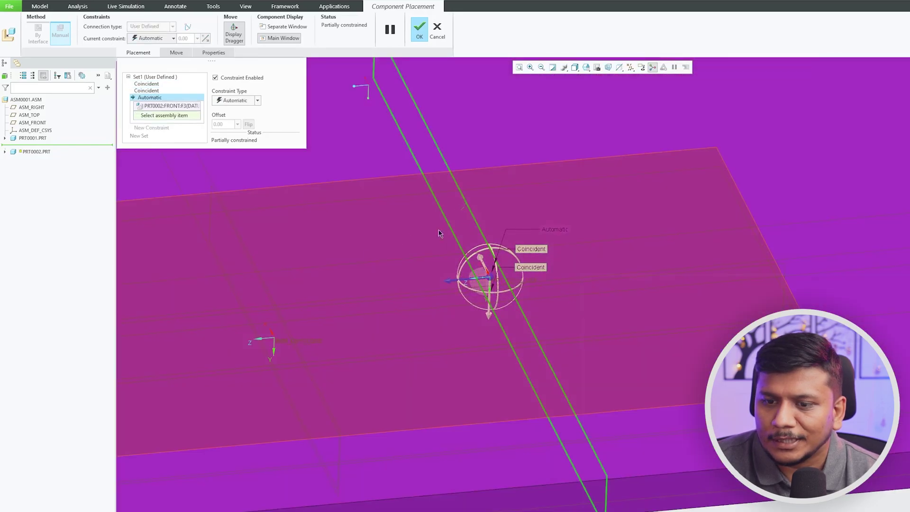
left_click(267, 291)
scroll(474, 300, "up", 3)
scroll(474, 300, "down", 2)
left_click(420, 29)
Step: Hide all datum entities in the assembly except the axes
middle_click_drag(392, 116, 514, 83)
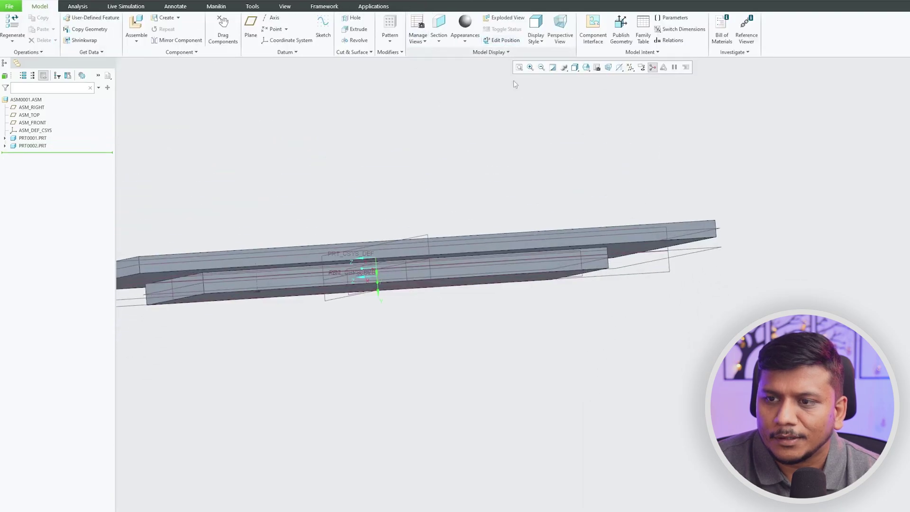
left_click(630, 68)
left_click(632, 78)
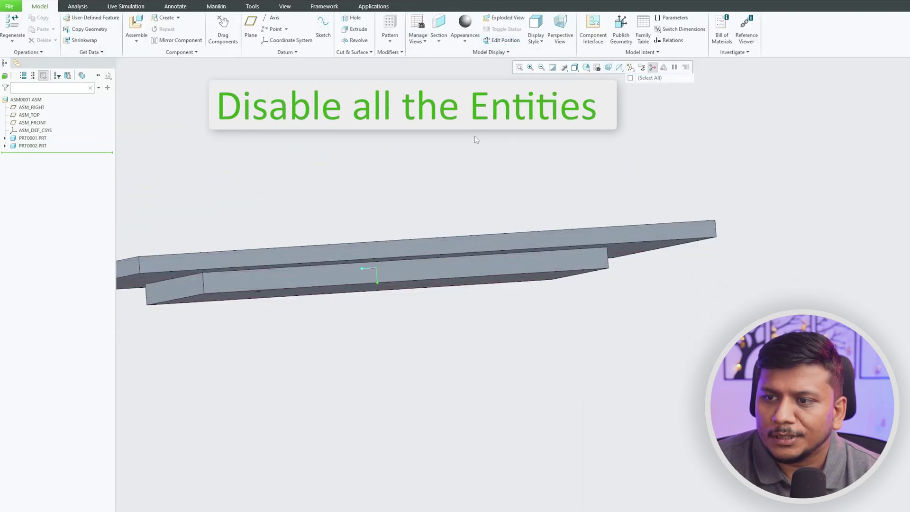
middle_click_drag(476, 138, 493, 199)
left_click(629, 67)
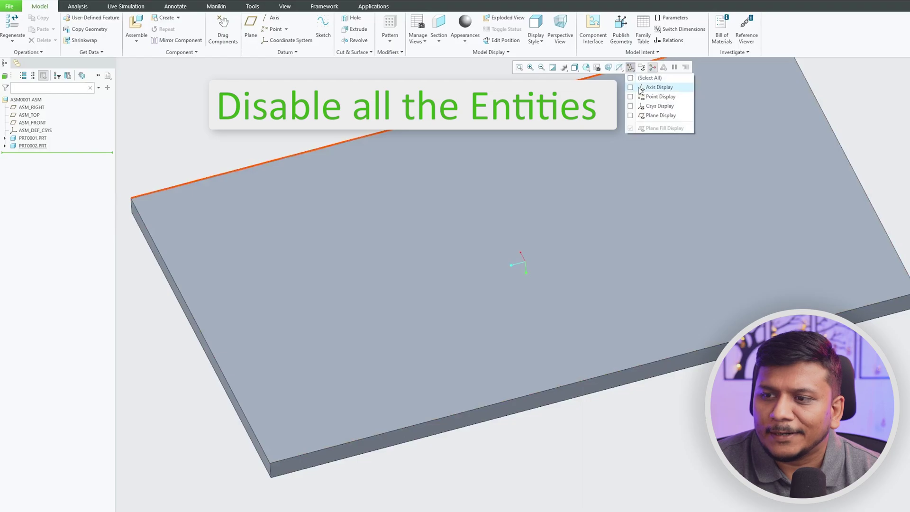
left_click(652, 89)
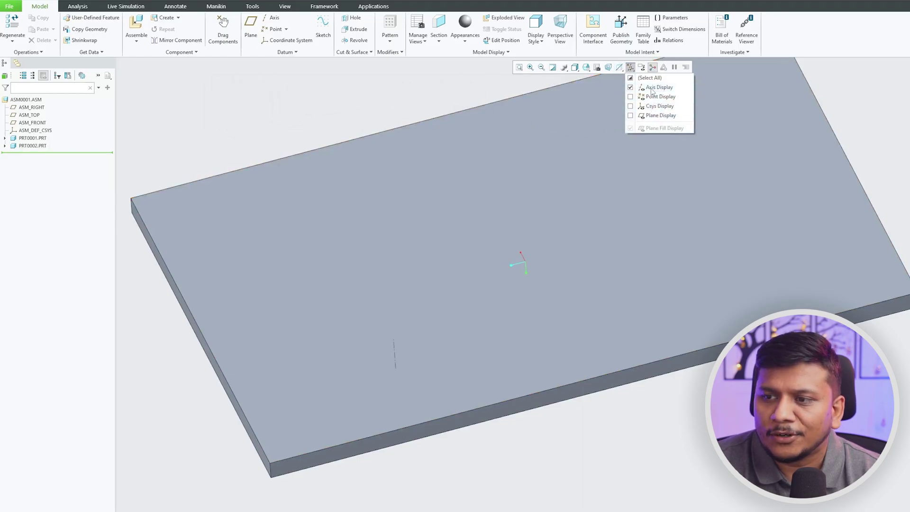
left_click(327, 112)
Step: Examine the tapped hole on the underside of PRT0001 and where its axis passes through PRT0002
middle_click_drag(327, 112, 371, 234)
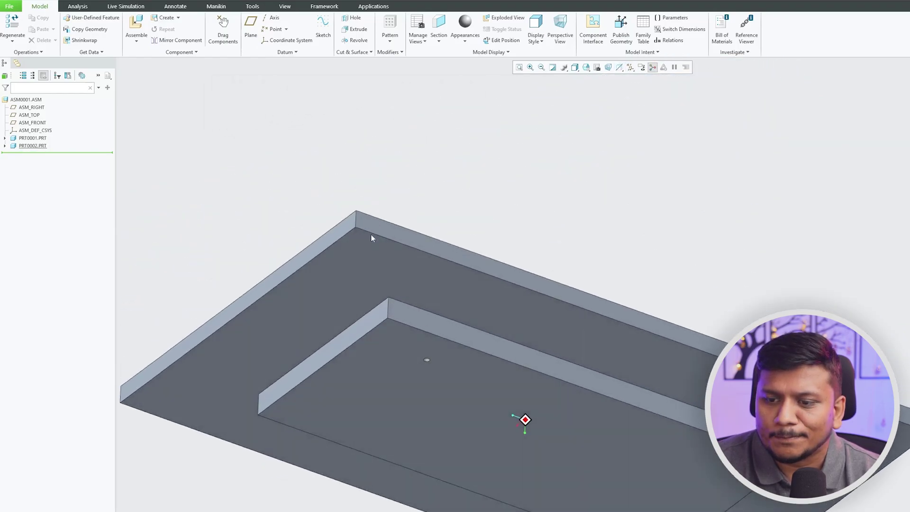
scroll(437, 362, "down", 2)
scroll(437, 331, "up", 2)
scroll(434, 346, "down", 3)
scroll(419, 310, "up", 5)
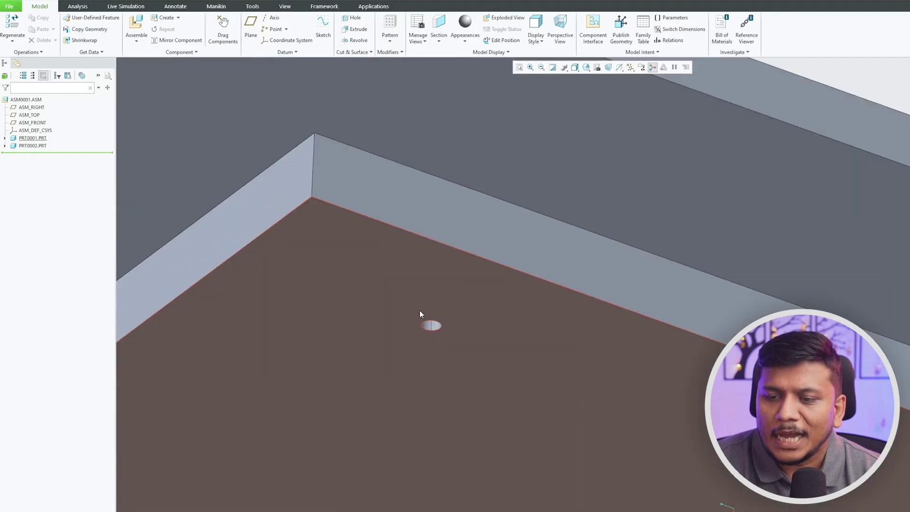
scroll(434, 327, "down", 4)
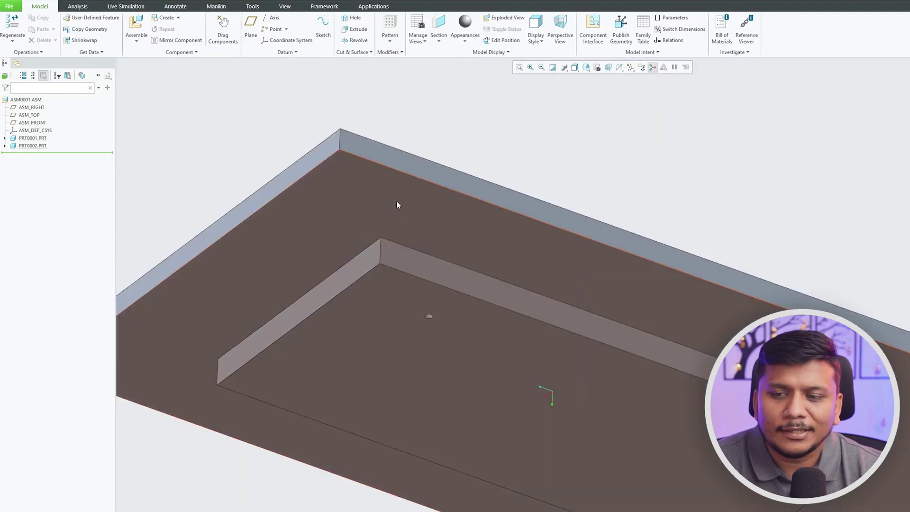
middle_click_drag(396, 192, 381, 244)
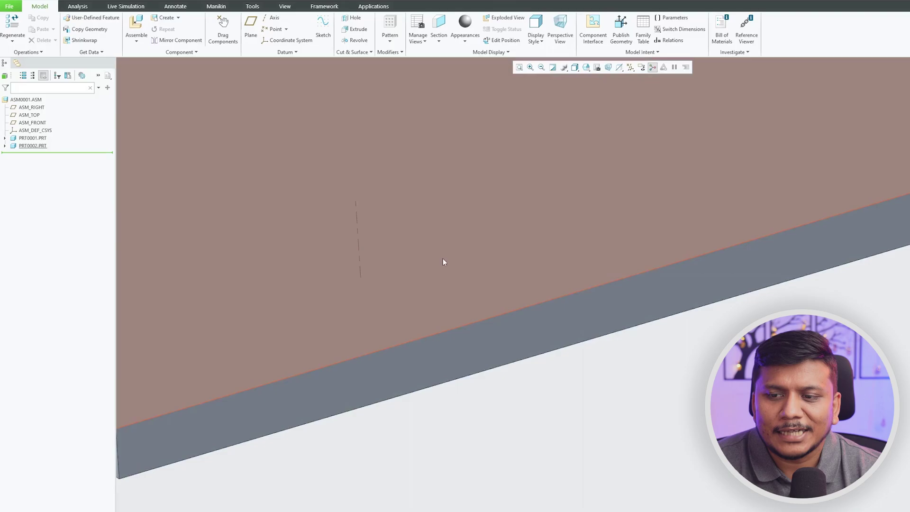
left_click(443, 258)
scroll(437, 353, "down", 4)
middle_click_drag(431, 358, 368, 228)
scroll(379, 220, "up", 4)
scroll(403, 350, "down", 4)
middle_click_drag(398, 316, 466, 426)
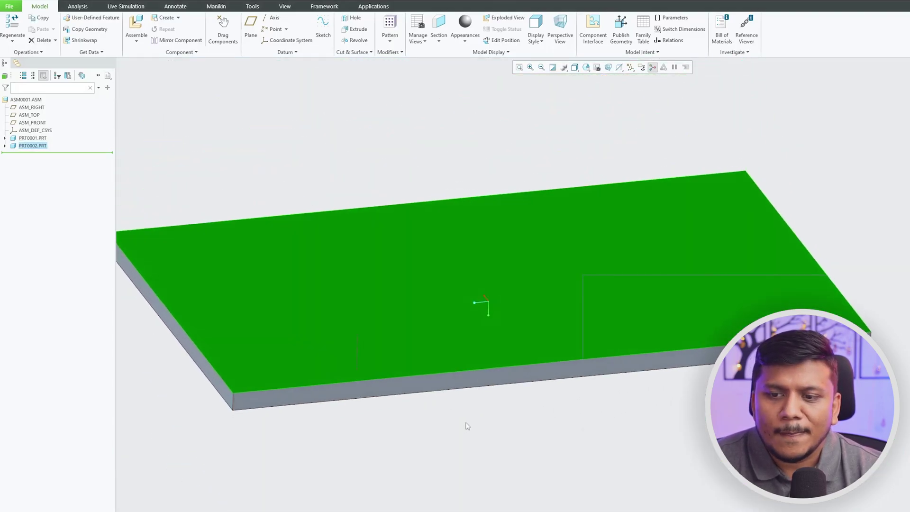
left_click(174, 192)
Step: Activate PRT0002 for editing within the assembly and check the datum display filters
left_click(33, 145)
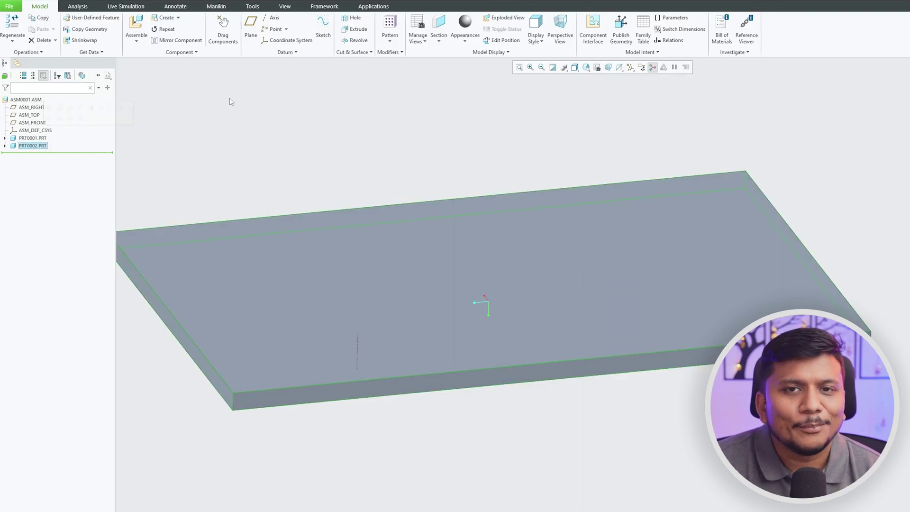
left_click(237, 126)
left_click(43, 146)
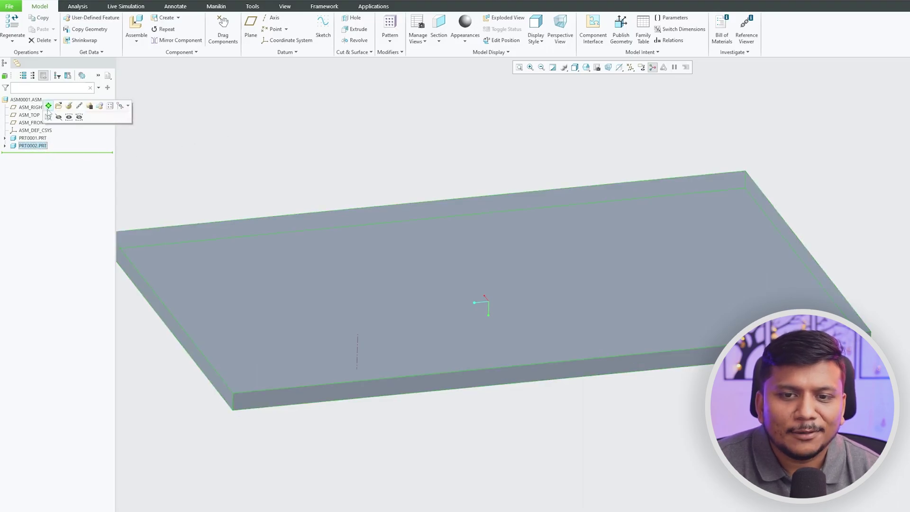
left_click(47, 106)
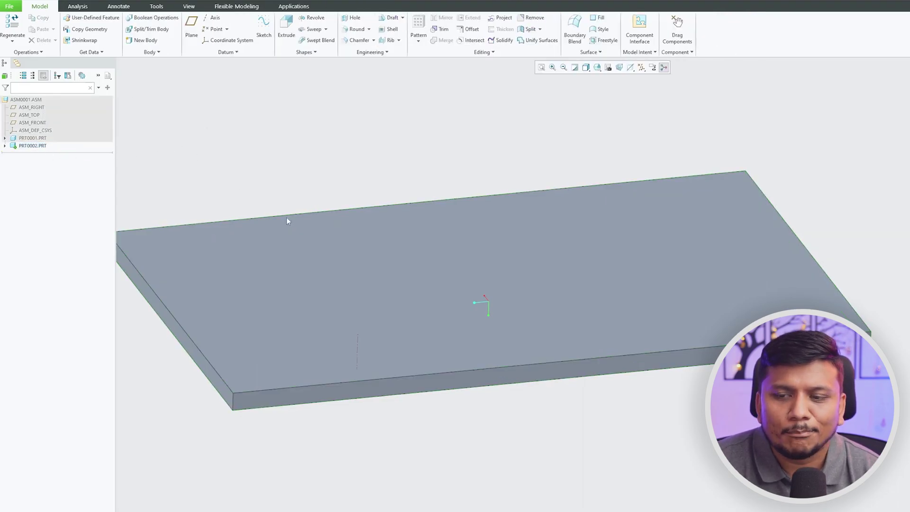
scroll(404, 300, "down", 2)
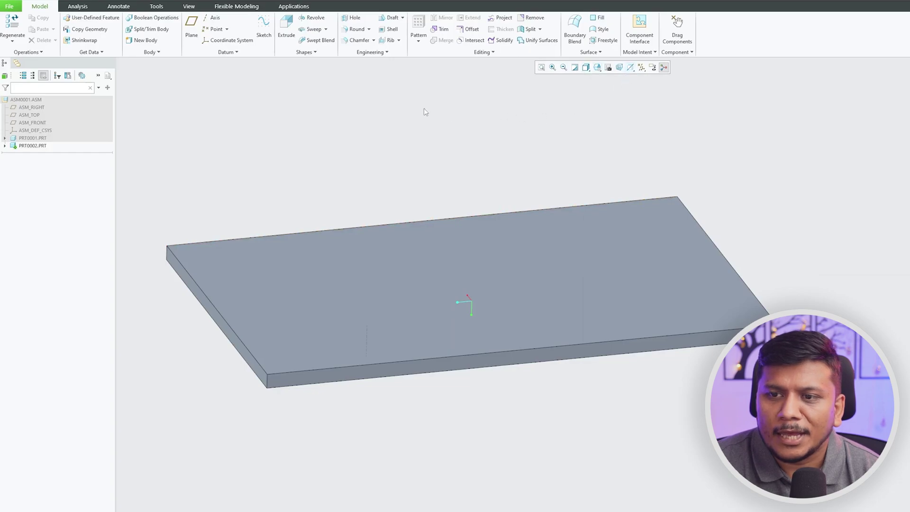
left_click(641, 67)
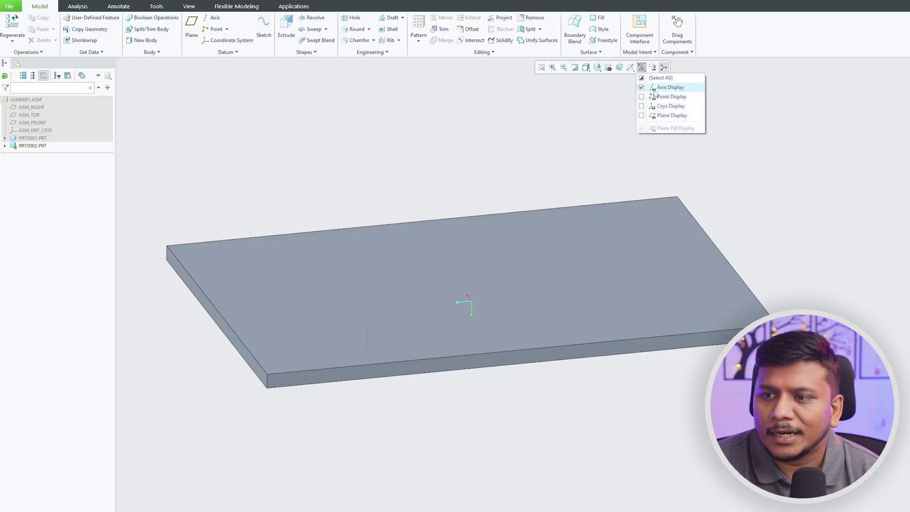
left_click(351, 137)
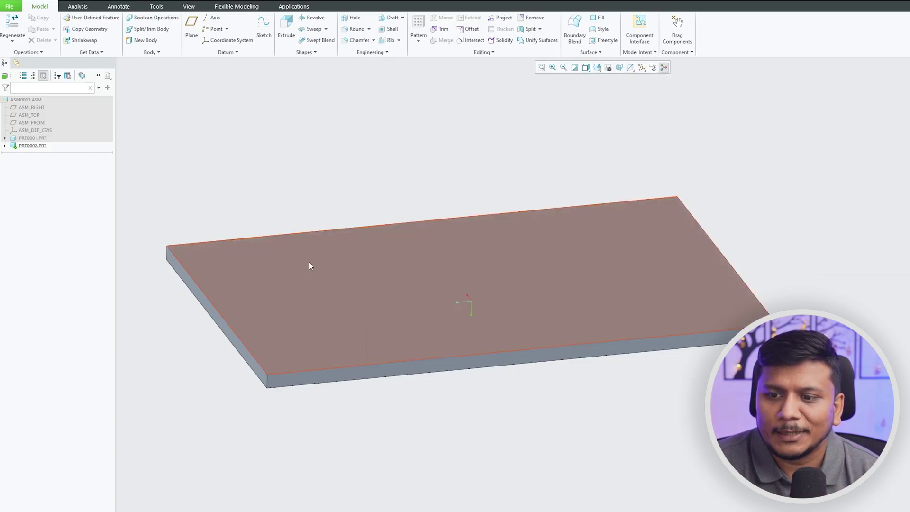
Step: Place a coaxial hole on PRT0002's large outer face, using the datum axis of PRT0001's tapped hole
left_click(352, 17)
scroll(351, 397, "up", 4)
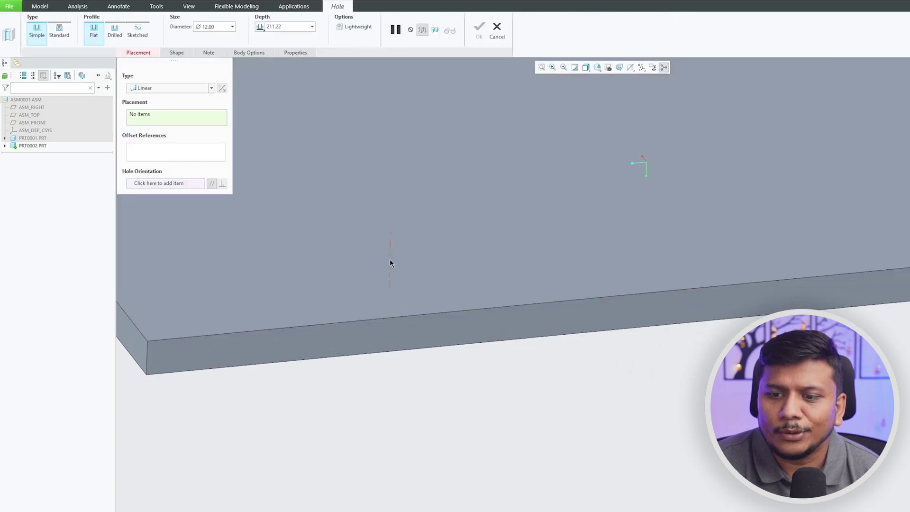
left_click(390, 260)
scroll(419, 287, "down", 4)
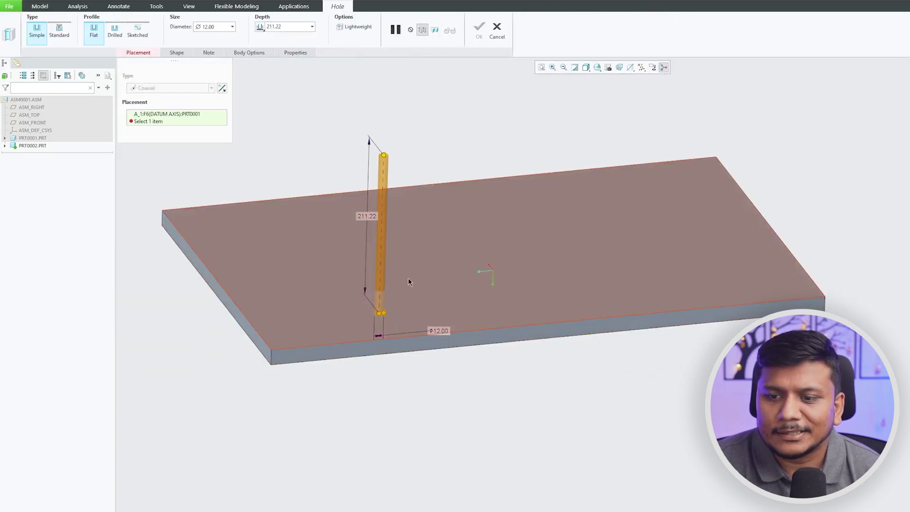
left_click(408, 281, "ctrl")
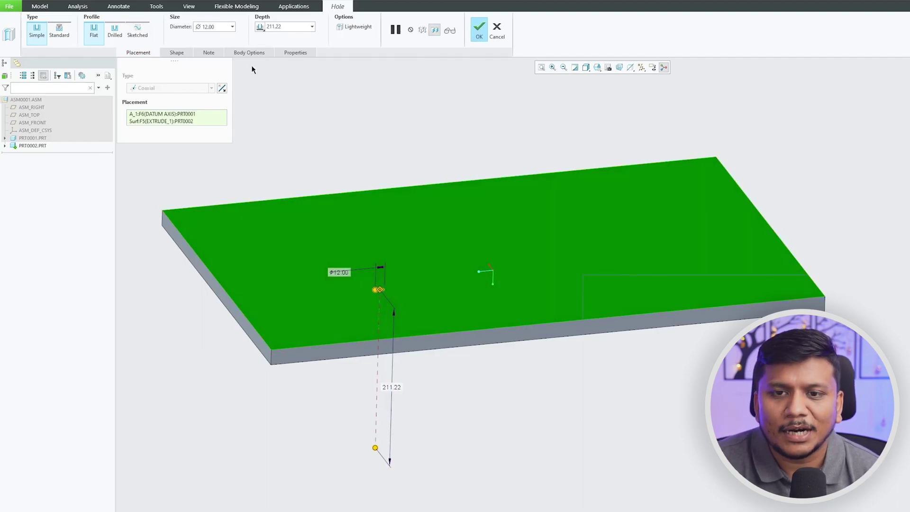
Step: Make it a standard ISO clearance hole with a counterbore and screw size M8x1.25
left_click(59, 31)
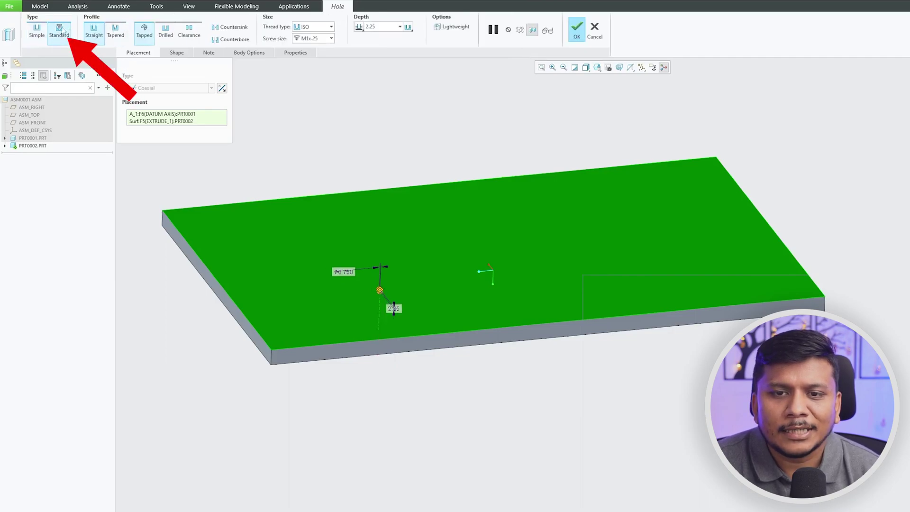
left_click(189, 34)
left_click(230, 39)
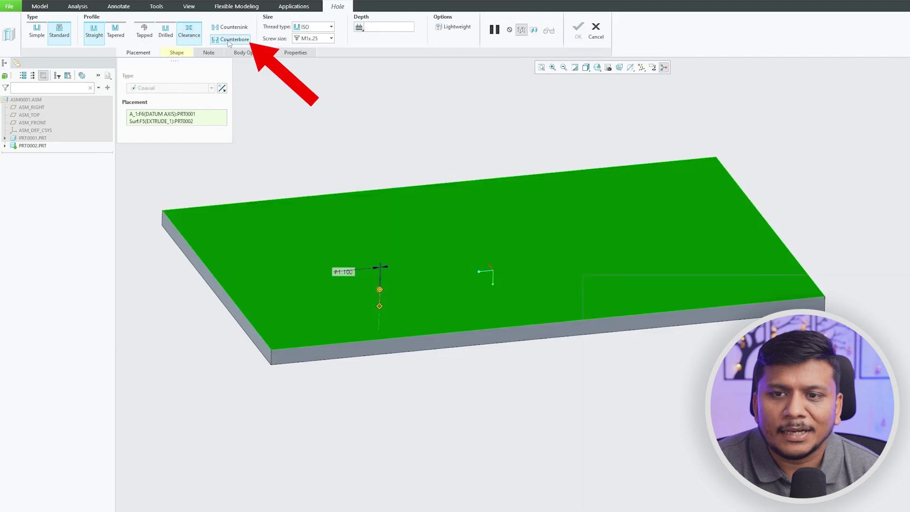
left_click(332, 39)
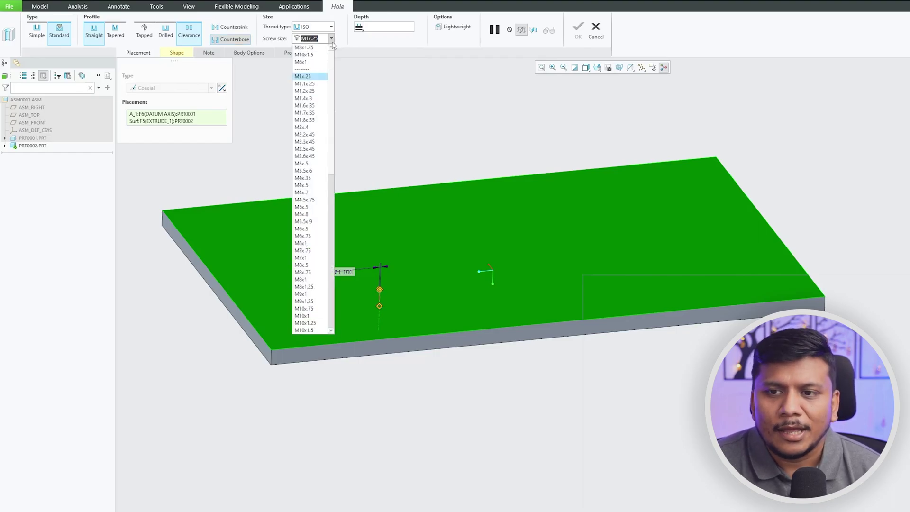
left_click(304, 286)
Step: Inspect the hole preview from both sides and display the model as wireframe
scroll(367, 284, "down", 3)
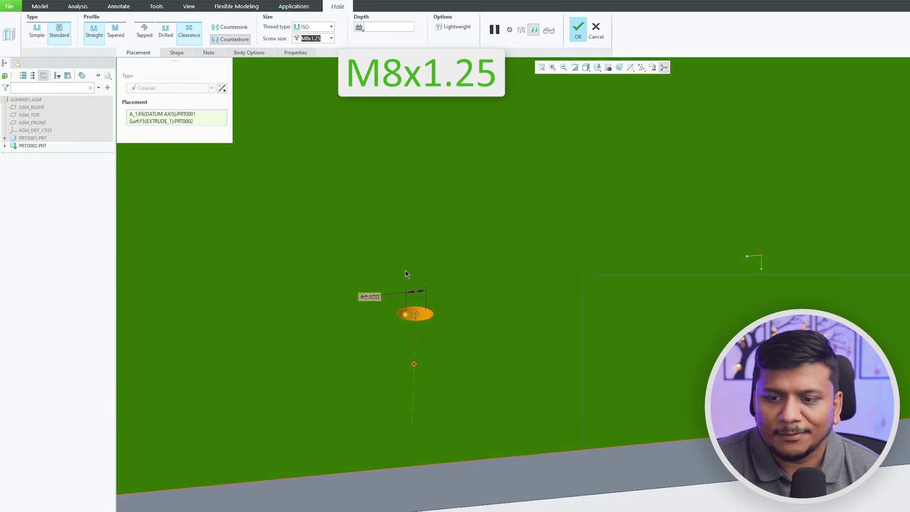
scroll(406, 274, "up", 3)
middle_click_drag(405, 274, 402, 221)
scroll(403, 221, "down", 3)
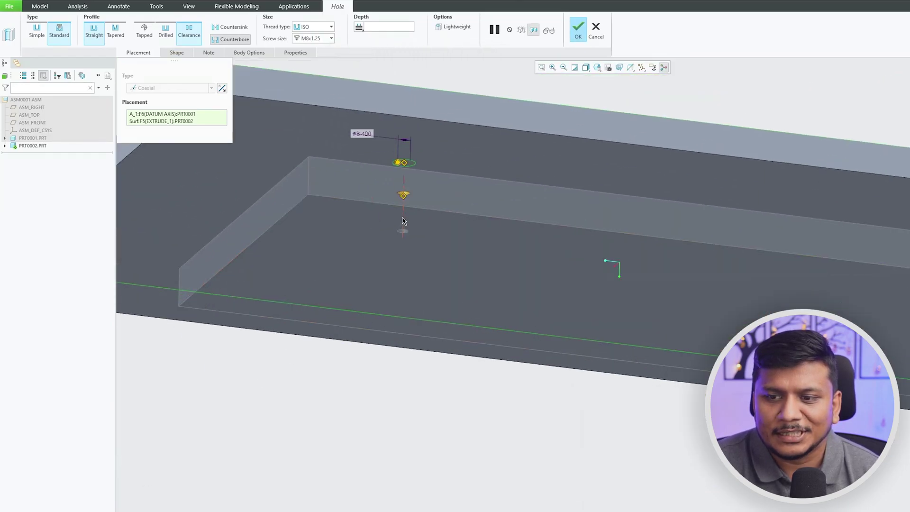
scroll(405, 284, "up", 3)
middle_click_drag(403, 267, 373, 299)
scroll(374, 298, "down", 4)
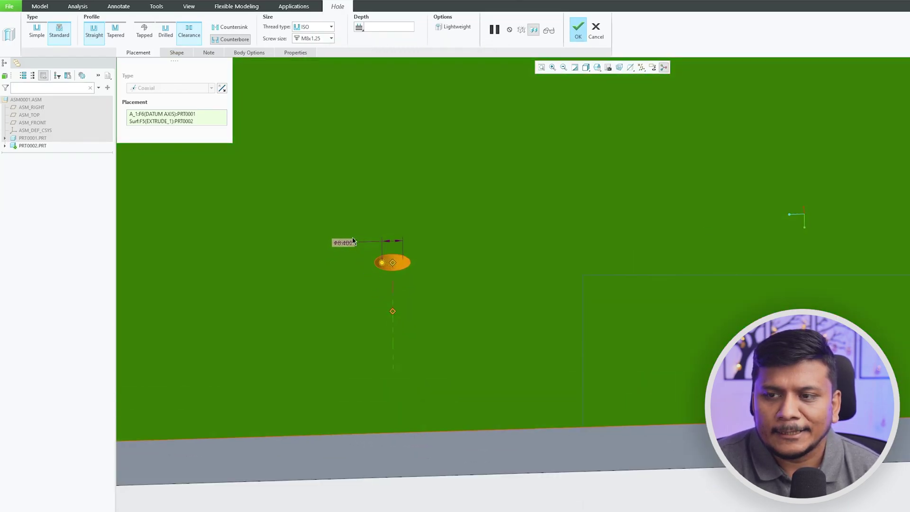
left_click(586, 68)
left_click(611, 124)
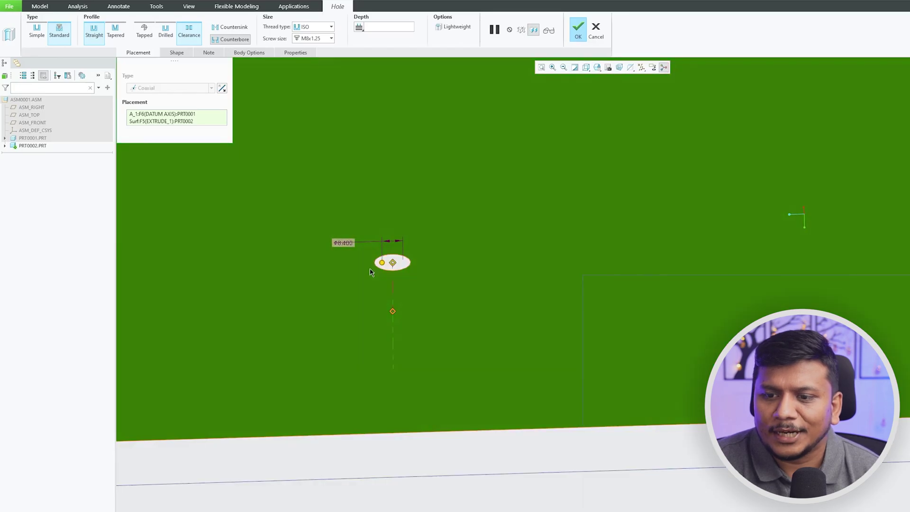
mouse_move(373, 273)
middle_mouse_down()
mouse_move(384, 223)
mouse_move(362, 254)
mouse_move(441, 246)
mouse_move(461, 160)
mouse_move(422, 222)
middle_mouse_up()
scroll(421, 221, "up", 5)
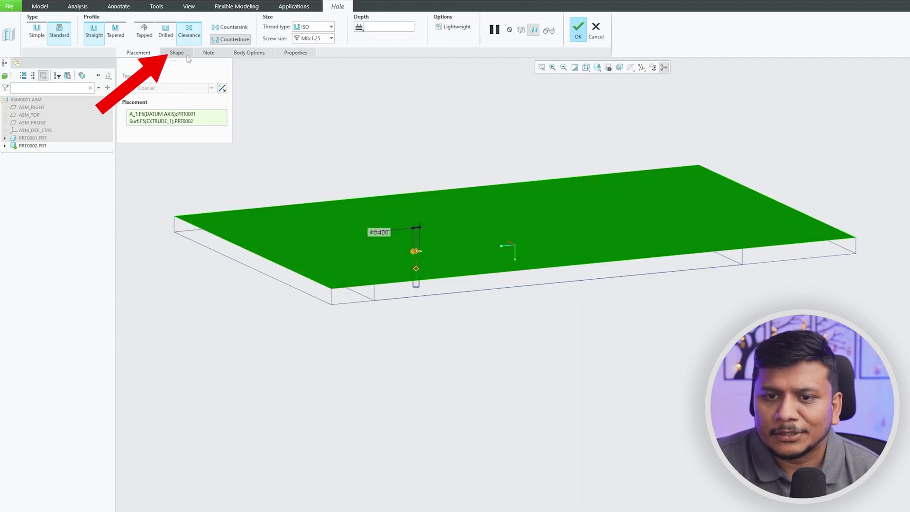
Step: Try Medium Fit for the counterbored hole's clearance and return it to Close Fit
left_click(188, 54)
left_click(202, 125)
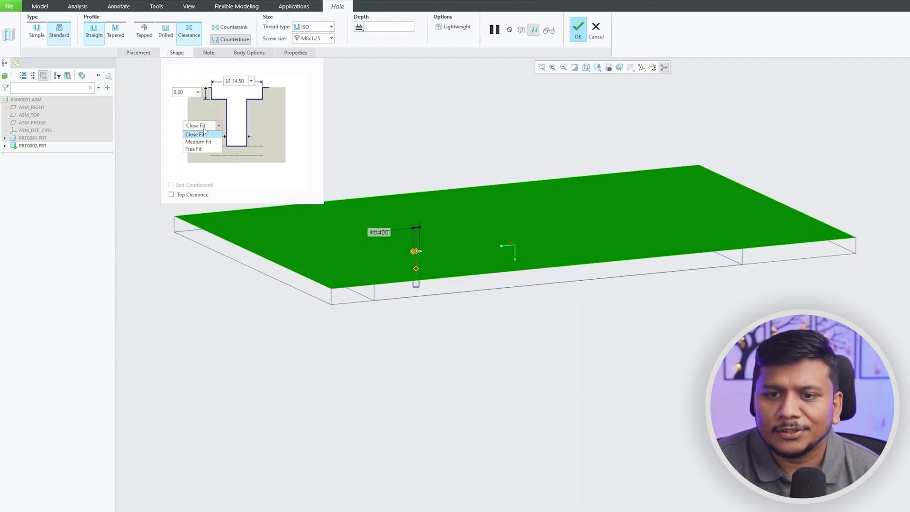
left_click(198, 141)
scroll(361, 292, "down", 4)
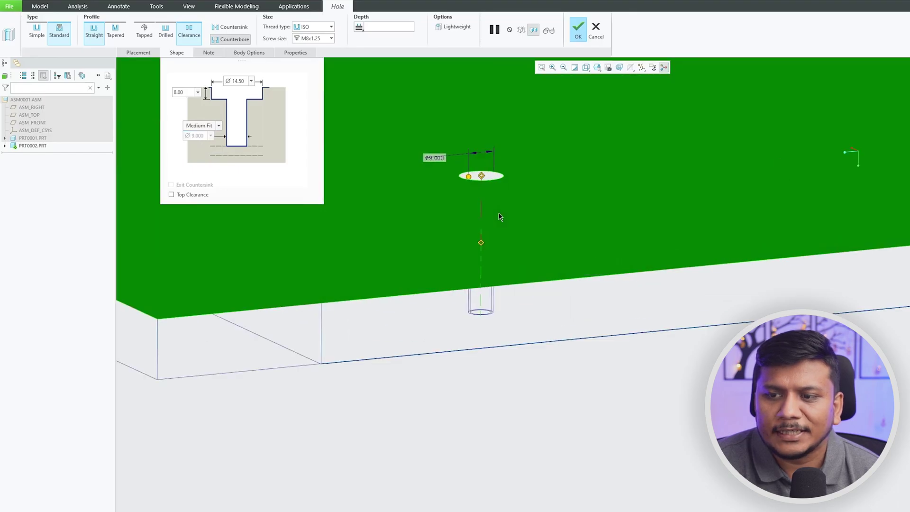
scroll(362, 284, "down", 1)
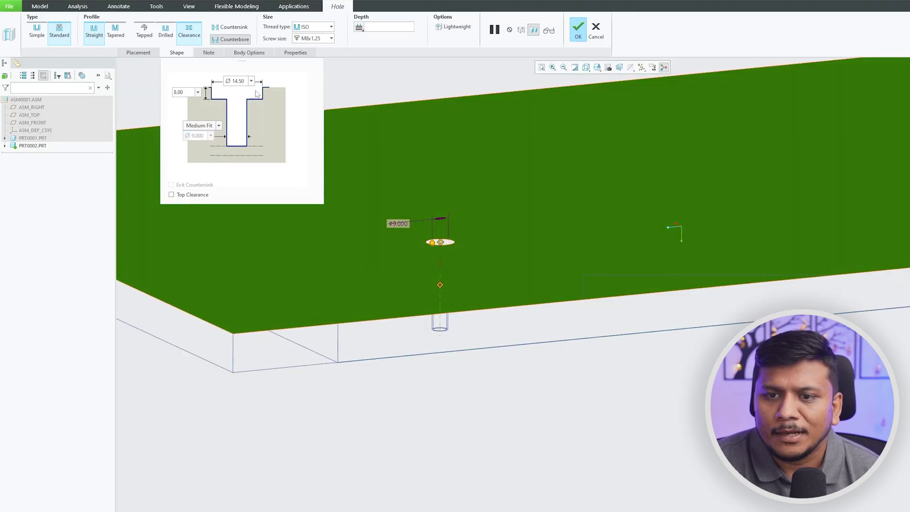
left_click(219, 126)
left_click(199, 133)
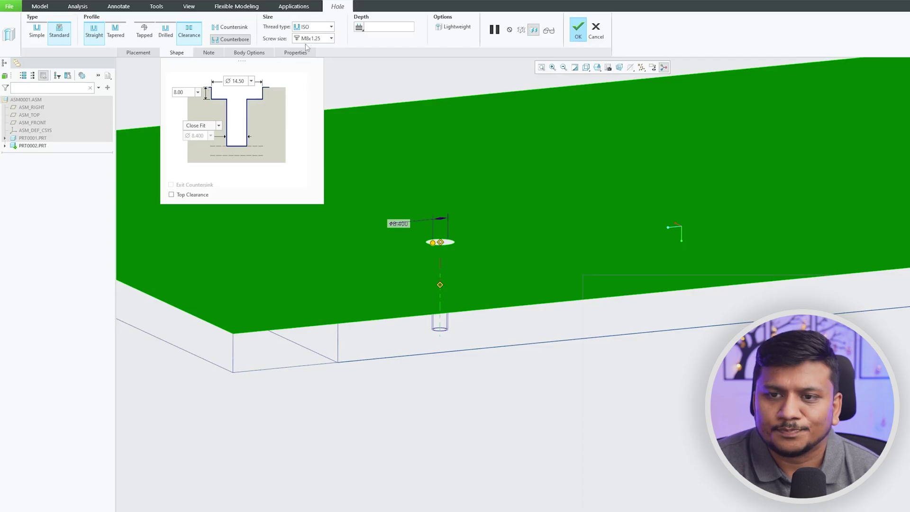
Step: Set the hole depth to Through All, add an exit countersink, and inspect the hole profile
left_click(358, 29)
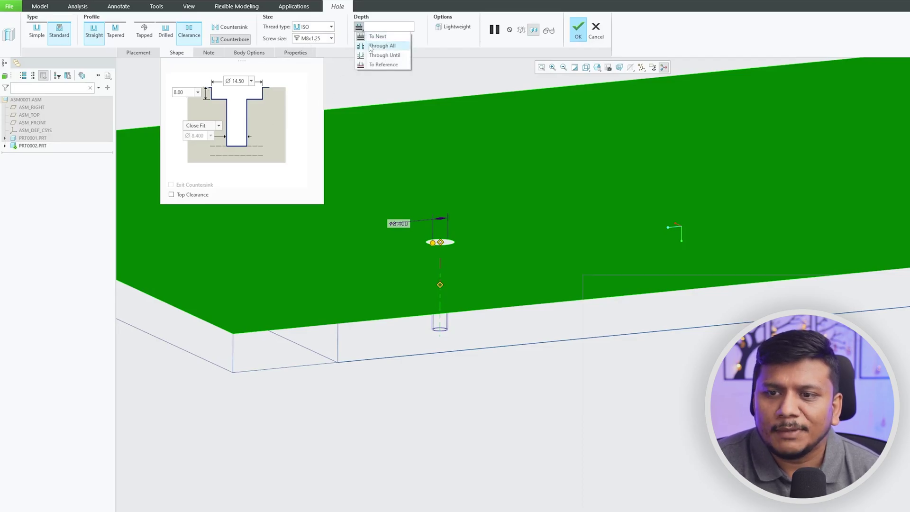
left_click(372, 51)
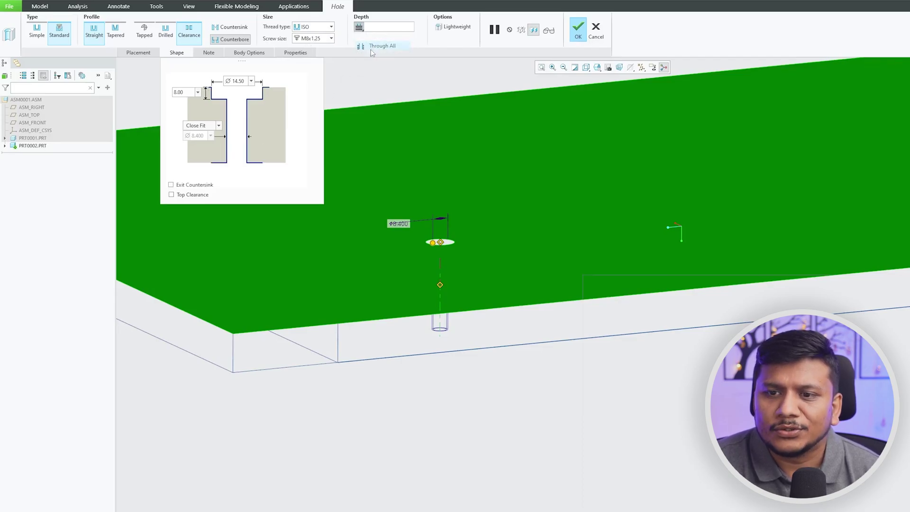
left_click(171, 185)
scroll(384, 424, "up", 3)
middle_click_drag(384, 424, 390, 289)
scroll(390, 289, "down", 3)
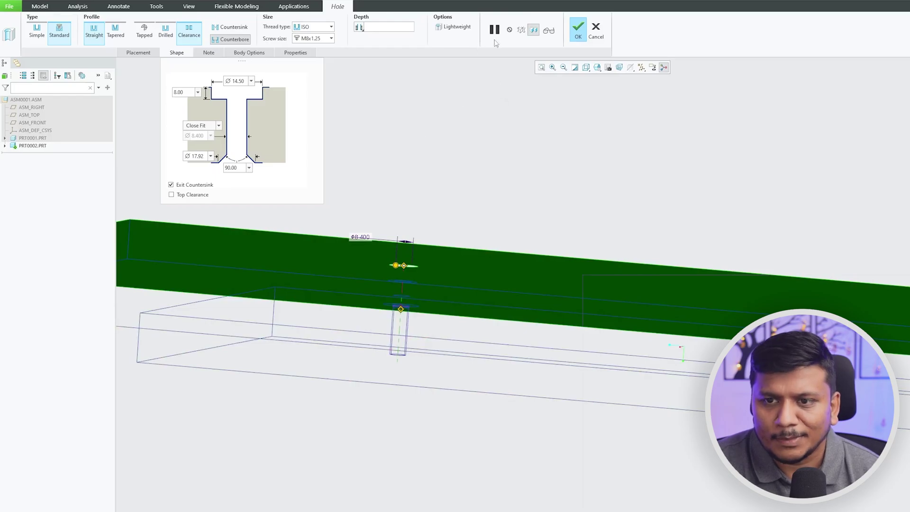
Step: Complete the counterbored clearance hole in PRT0002 and inspect its exit countersink above the tapped hole
left_click(575, 32)
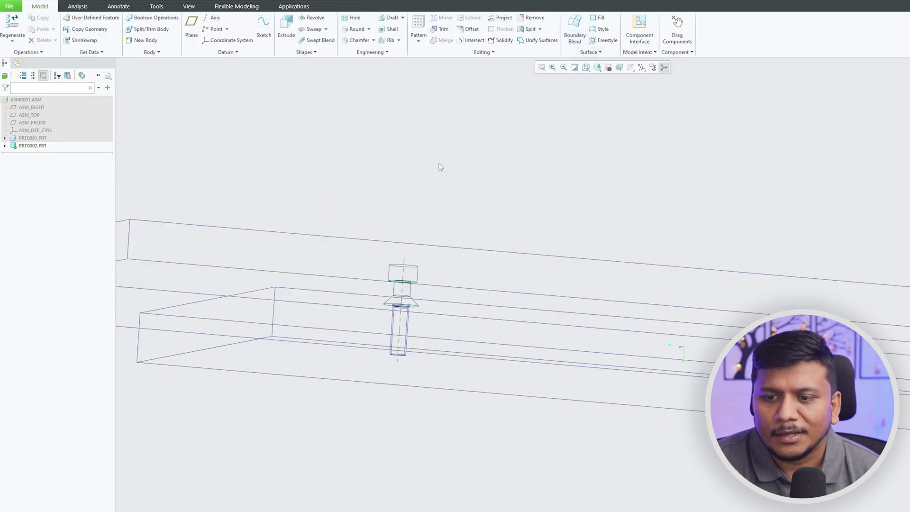
middle_click_drag(439, 167, 413, 204)
scroll(381, 392, "down", 2)
scroll(394, 342, "up", 3)
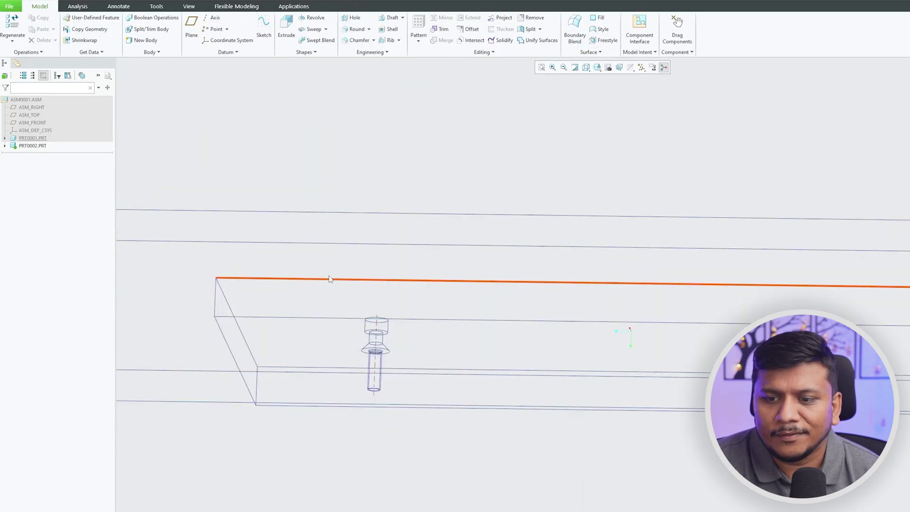
scroll(331, 278, "up", 2)
middle_click_drag(330, 278, 422, 419)
scroll(422, 419, "down", 3)
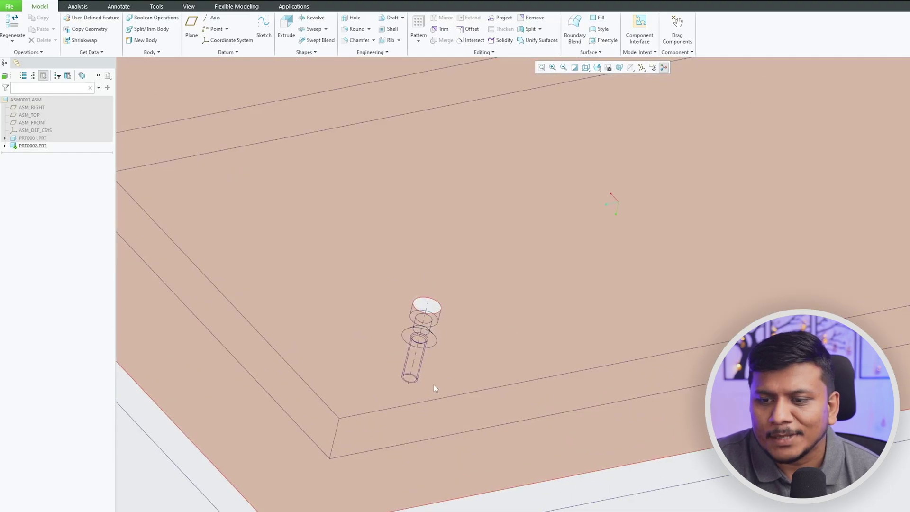
scroll(435, 389, "down", 3)
Step: Edit the counterbored hole in PRT0002 and set its exit countersink diameter to 9.5
left_click(40, 147)
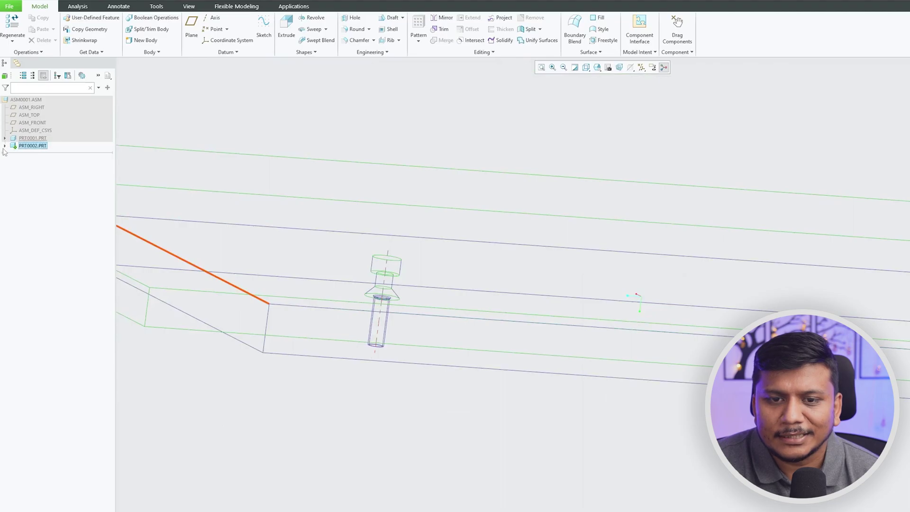
left_click(4, 146)
left_click(35, 200)
left_click(39, 148)
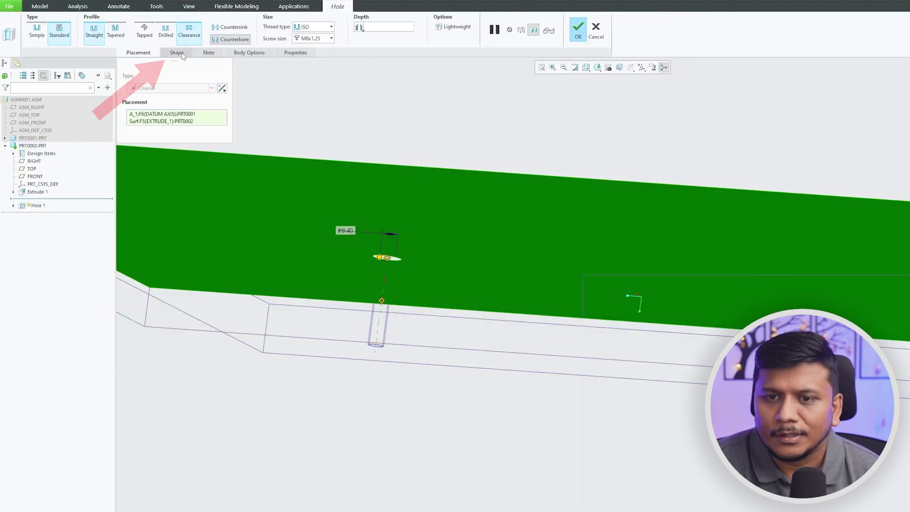
left_click(177, 52)
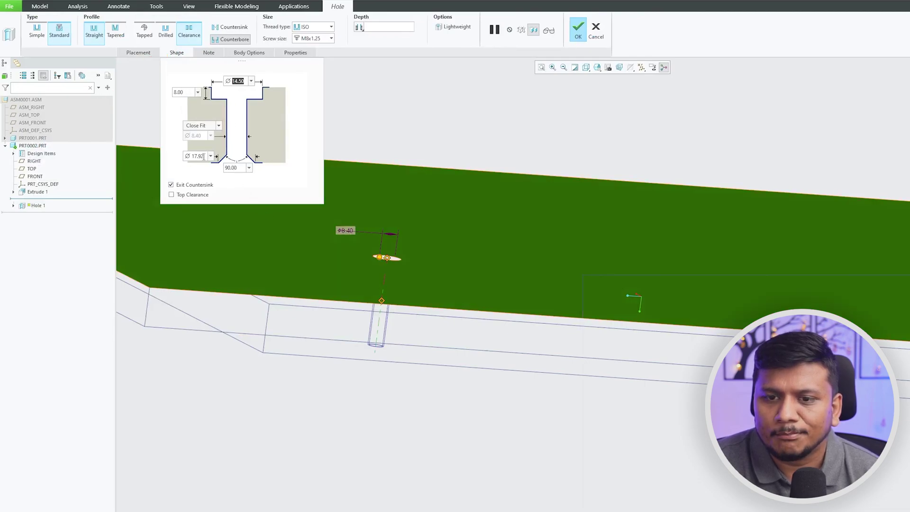
type("9.")
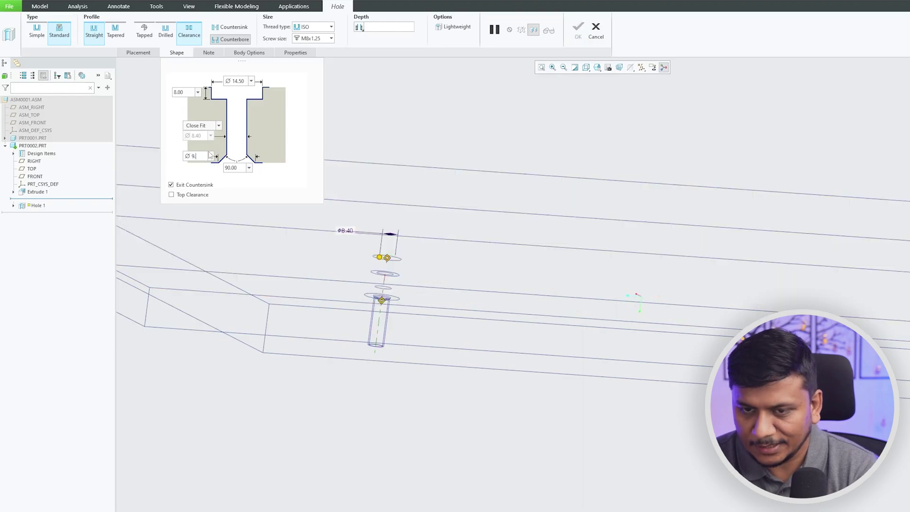
type("5")
key("Return")
left_click(577, 32)
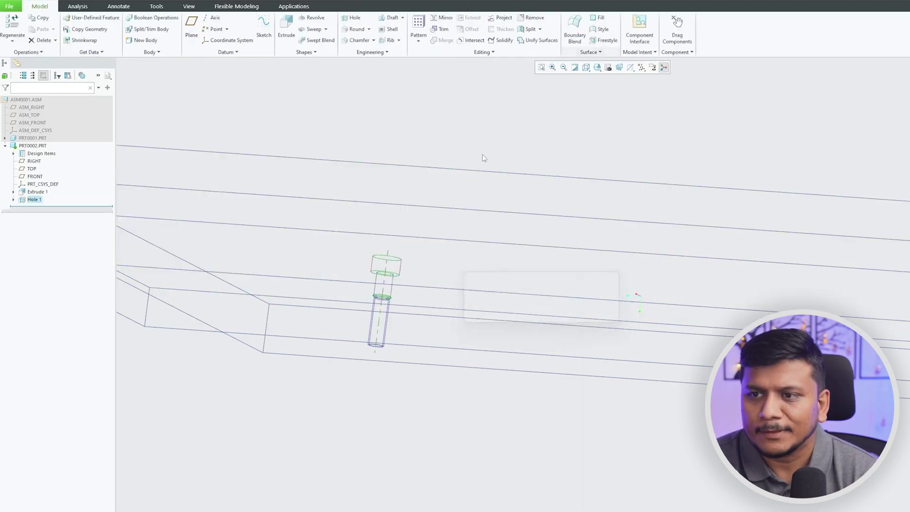
Step: Examine the reduced exit countersink and the fit of the clearance hole over the tapped hole from several angles
scroll(380, 411, "down", 3)
scroll(398, 348, "up", 3)
middle_click_drag(454, 389, 418, 331)
scroll(431, 327, "down", 6)
scroll(427, 280, "up", 6)
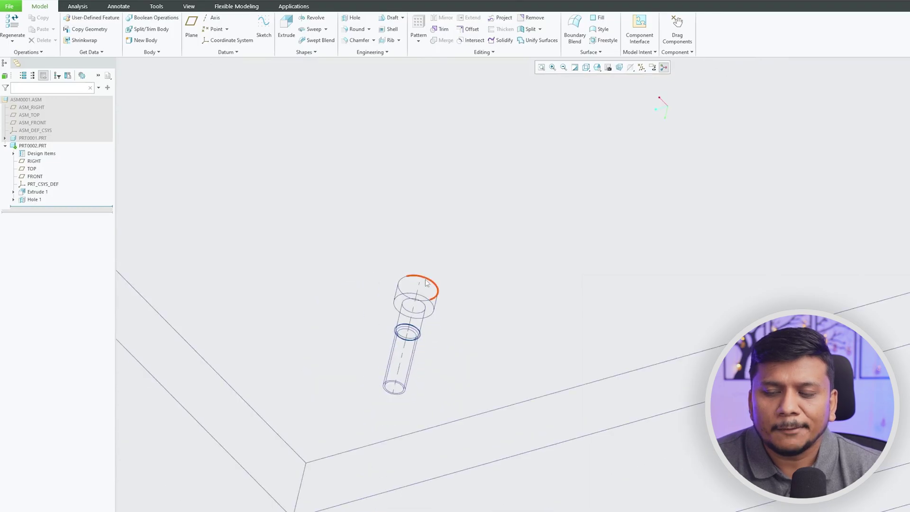
middle_click_drag(426, 280, 340, 394)
scroll(421, 325, "up", 1)
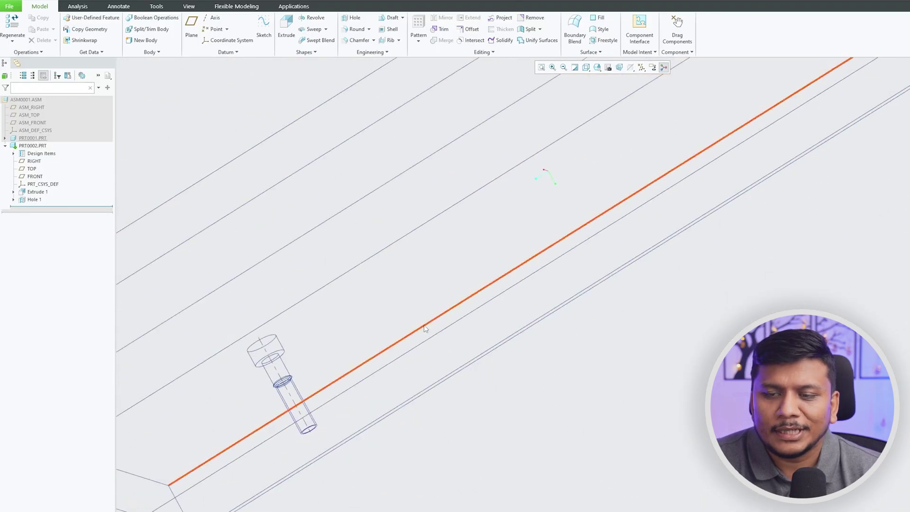
middle_click_drag(425, 327, 444, 303)
Step: Display the assembly with plain shading and turn on the datum plane display
left_click(586, 67)
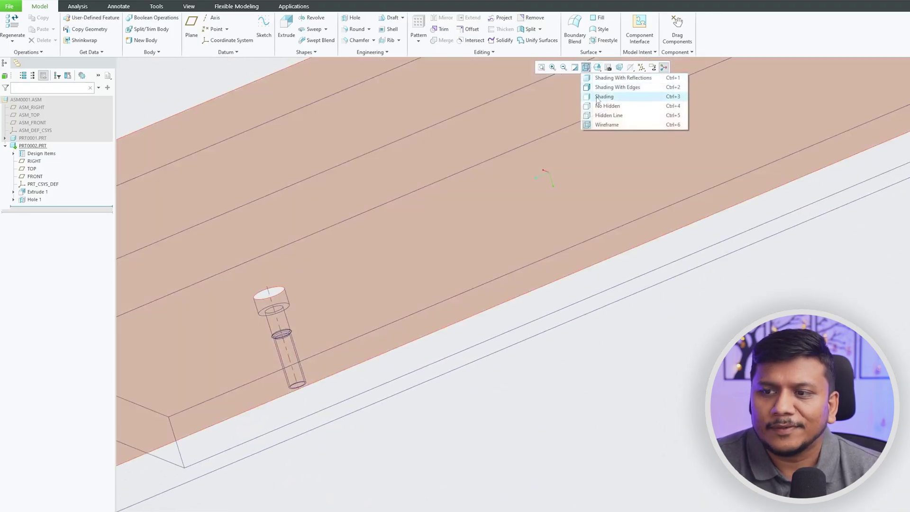
left_click(596, 96)
left_click(587, 68)
left_click(596, 96)
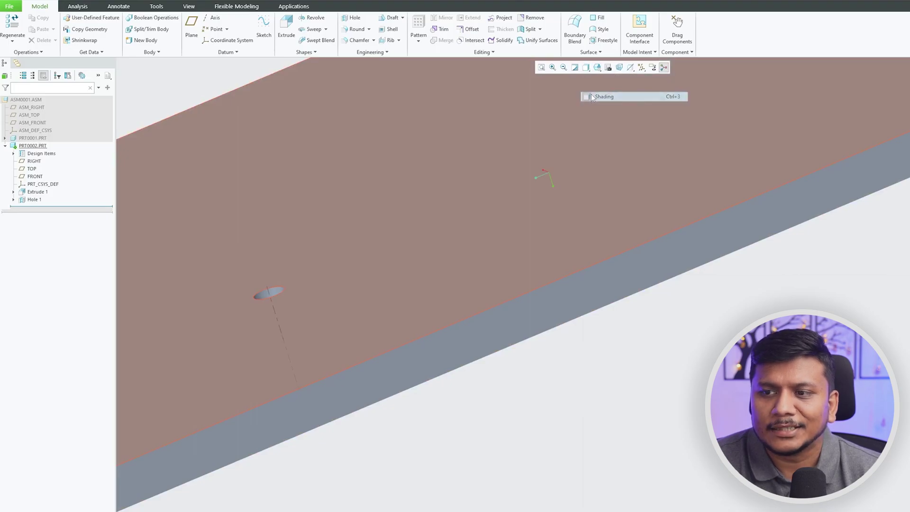
mouse_move(616, 322)
middle_mouse_down()
mouse_move(635, 370)
mouse_move(499, 216)
middle_mouse_up()
middle_click_drag(499, 217, 499, 283, "shift")
scroll(488, 350, "up", 3)
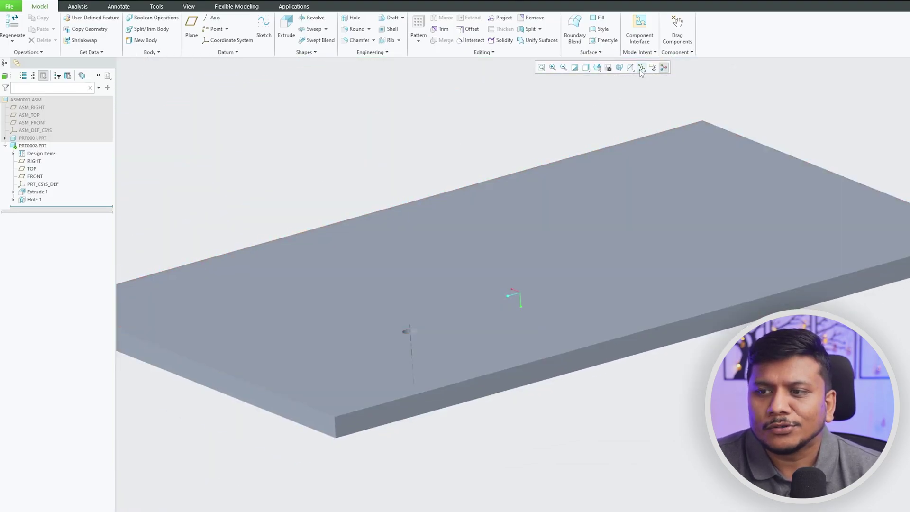
left_click(641, 68)
left_click(642, 115)
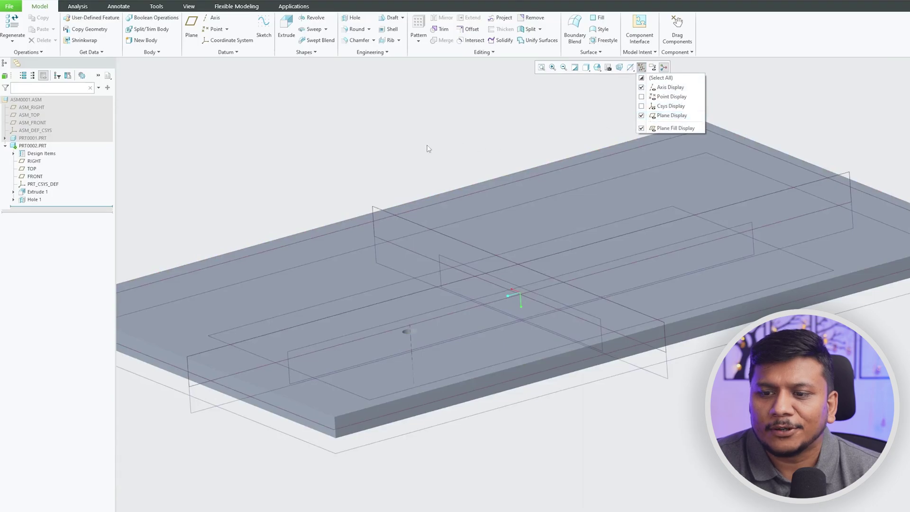
Step: Activate PRT0001 for editing within the assembly
middle_click_drag(426, 147, 528, 419)
scroll(528, 419, "down", 3)
left_click(606, 339)
left_click(611, 288)
scroll(575, 329, "down", 4)
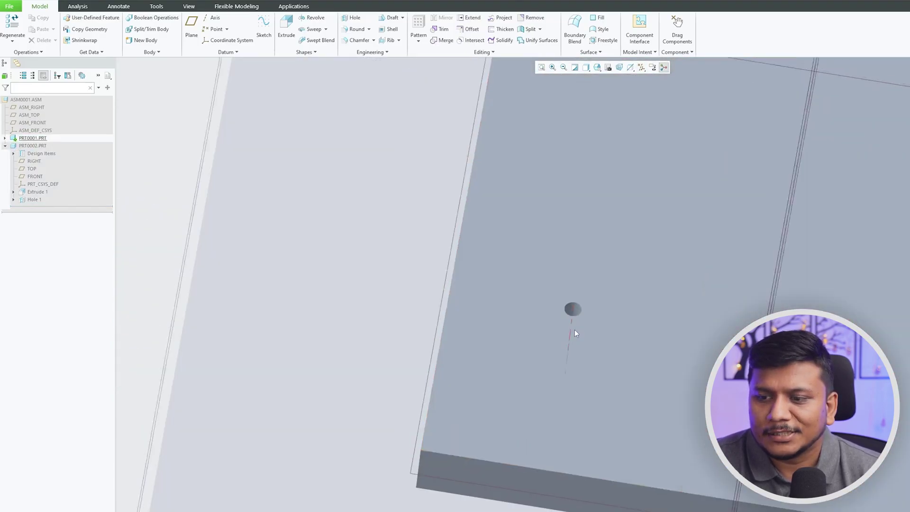
left_click(576, 287)
scroll(505, 332, "up", 4)
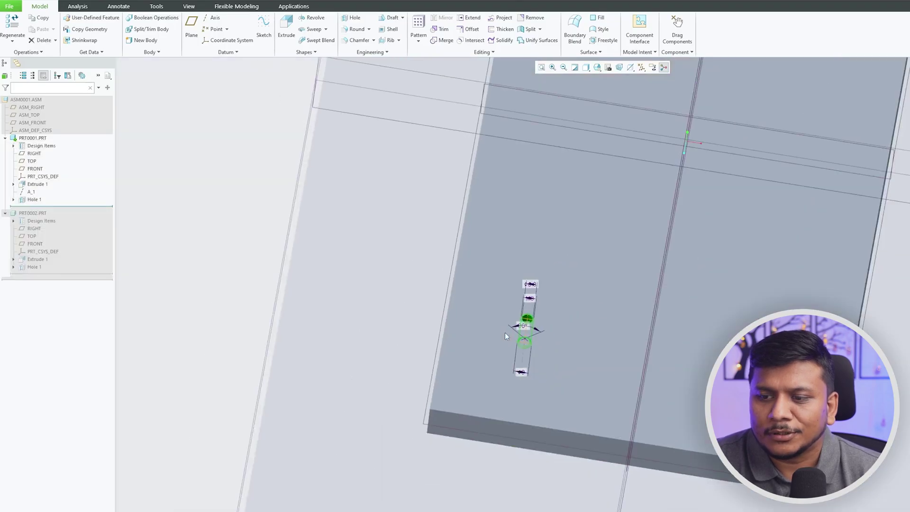
middle_click_drag(505, 332, 493, 308)
left_click(335, 294)
scroll(537, 321, "down", 3)
scroll(546, 319, "down", 3)
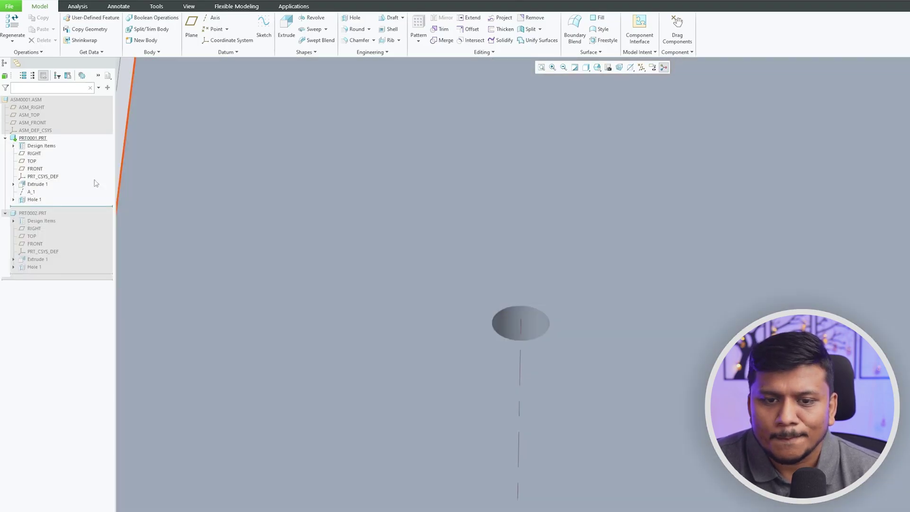
Step: Edit the dimensions of axis A_1 in PRT0001 and set its shorter offset to 70
left_click(32, 192)
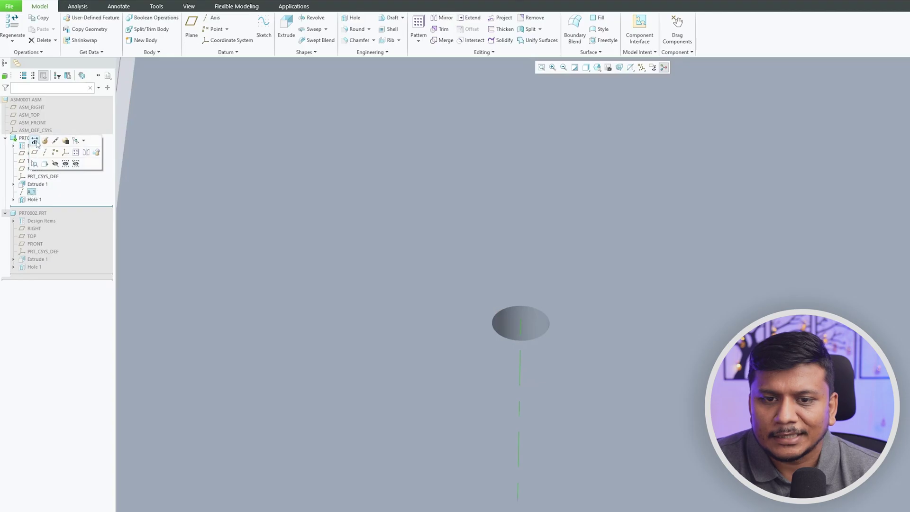
left_click(34, 140)
scroll(447, 298, "up", 4)
left_click(554, 335)
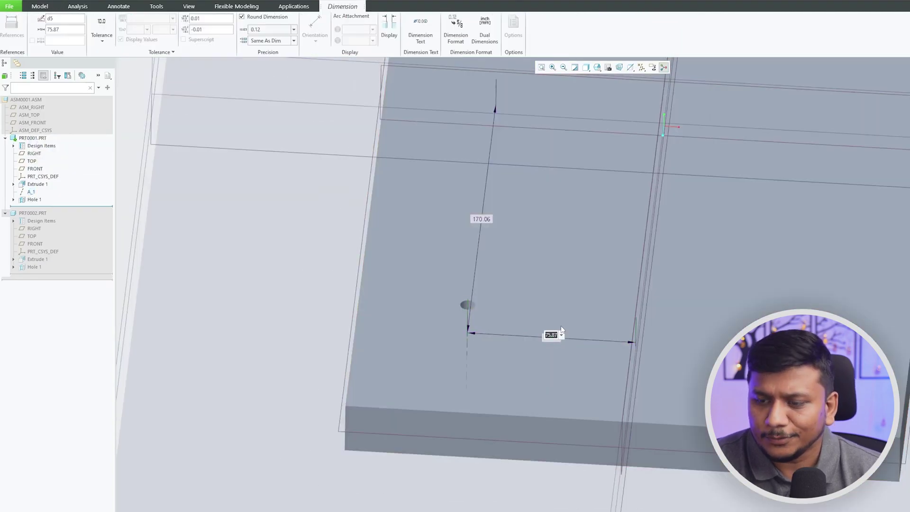
type("70")
key("Return")
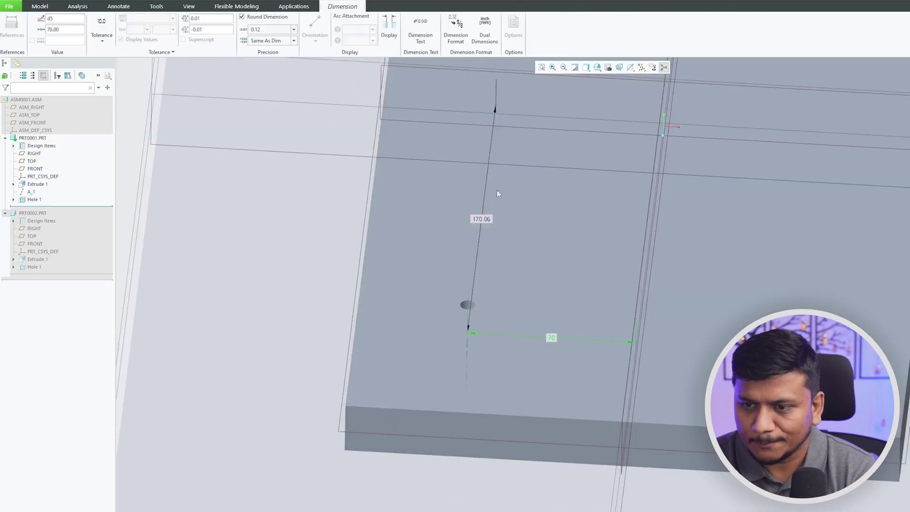
Step: Set the longer offset of axis A_1 to 150 and regenerate PRT0001
left_click(485, 220)
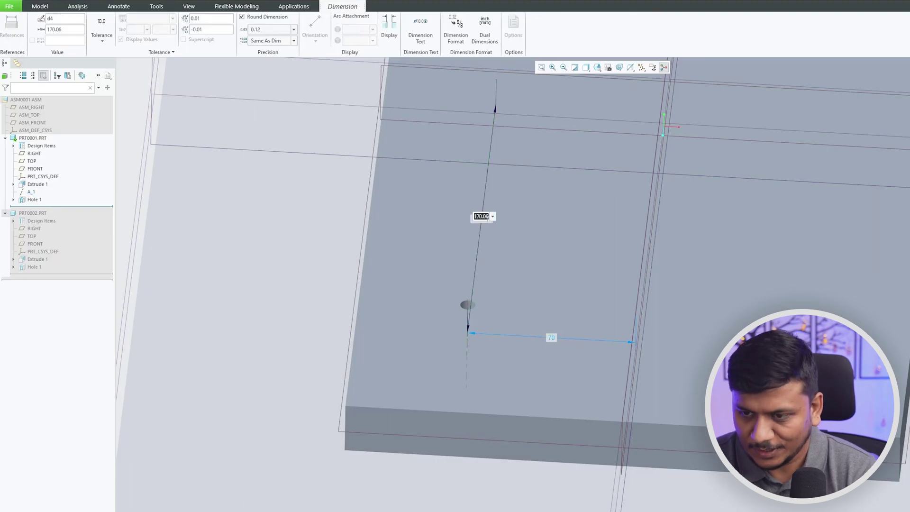
key("Return")
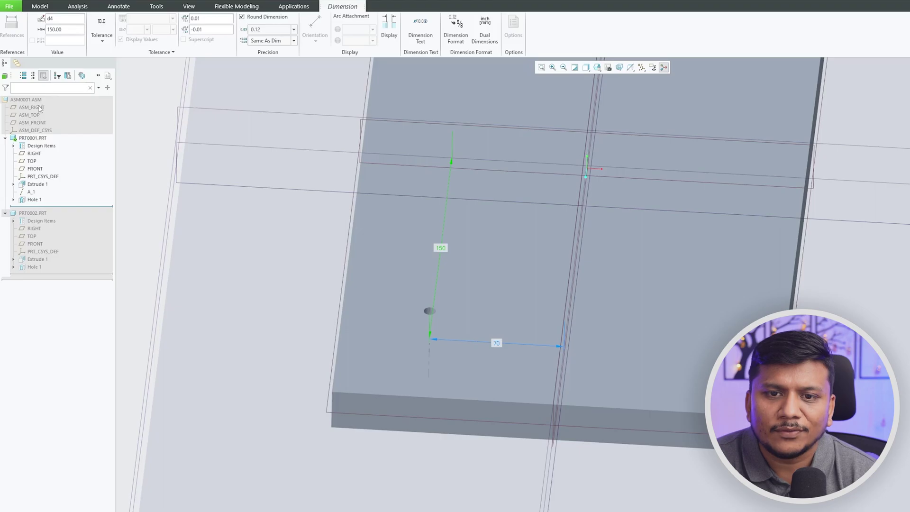
left_click(157, 95)
left_click(12, 24)
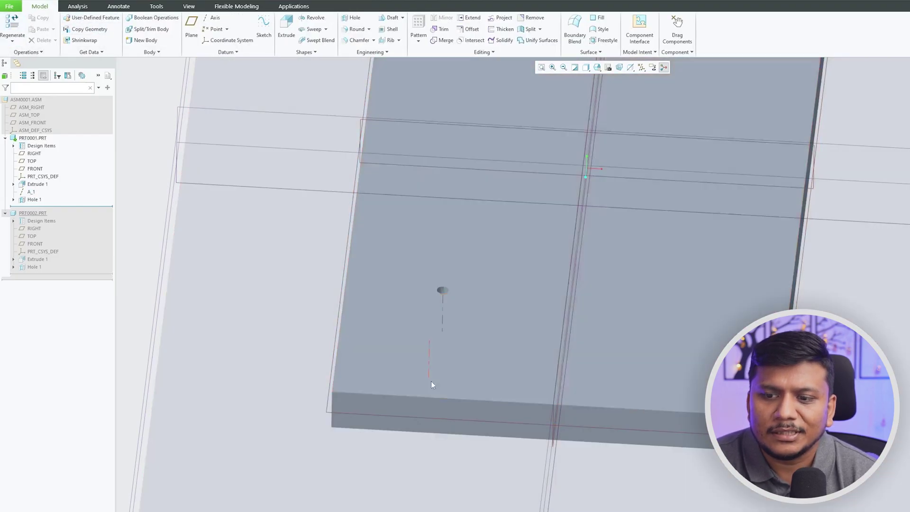
Step: Switch the display to wireframe and compare the positions of the tapped hole and the counterbored hole
scroll(442, 338, "down", 3)
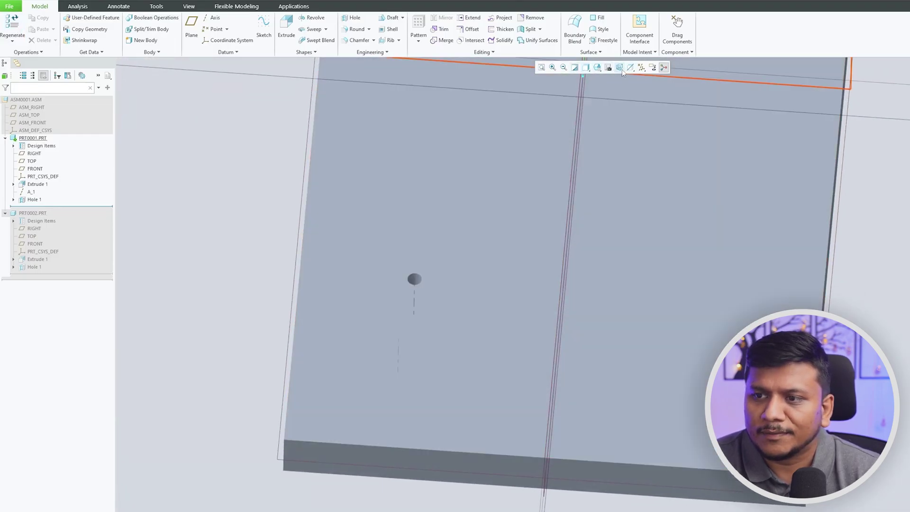
left_click(586, 68)
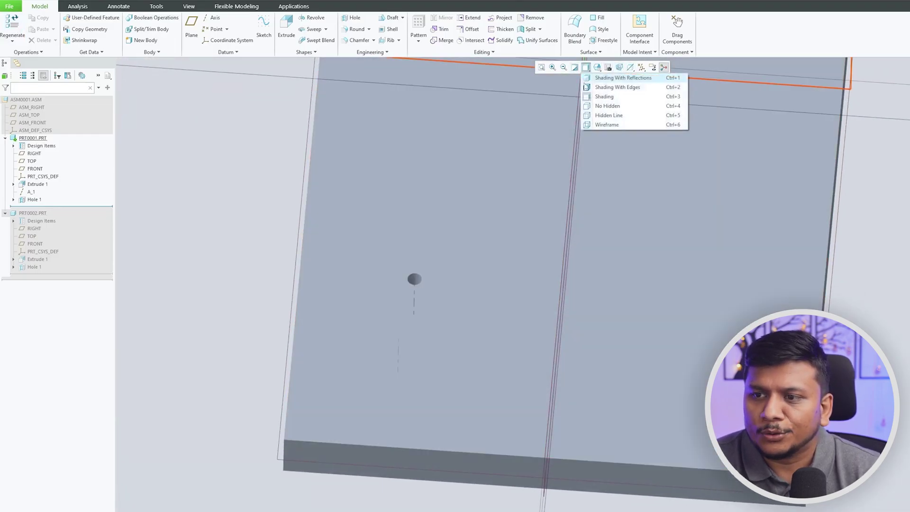
left_click(607, 125)
scroll(470, 318, "down", 5)
middle_click_drag(471, 318, 548, 315)
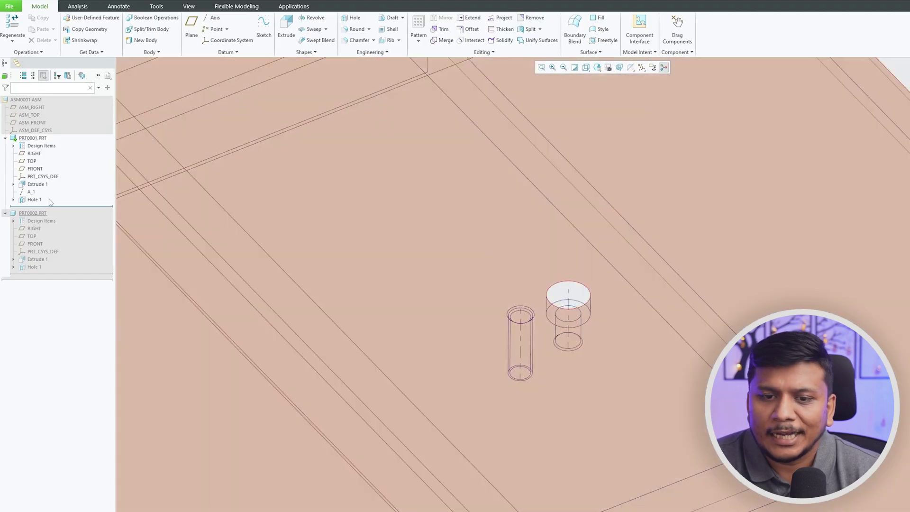
Step: Activate the top-level assembly ASM0001 and regenerate it to update the counterbored hole's position
left_click(29, 100)
left_click(34, 60)
scroll(214, 283, "up", 4)
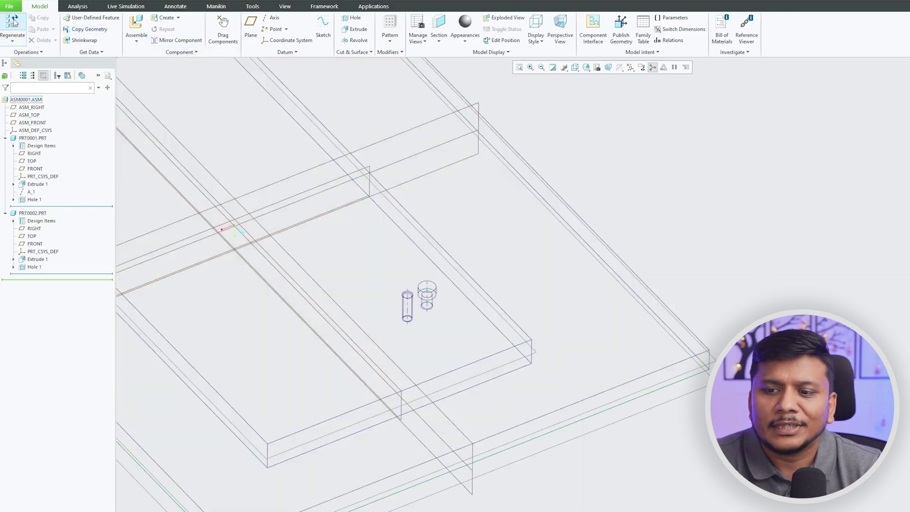
left_click(13, 21)
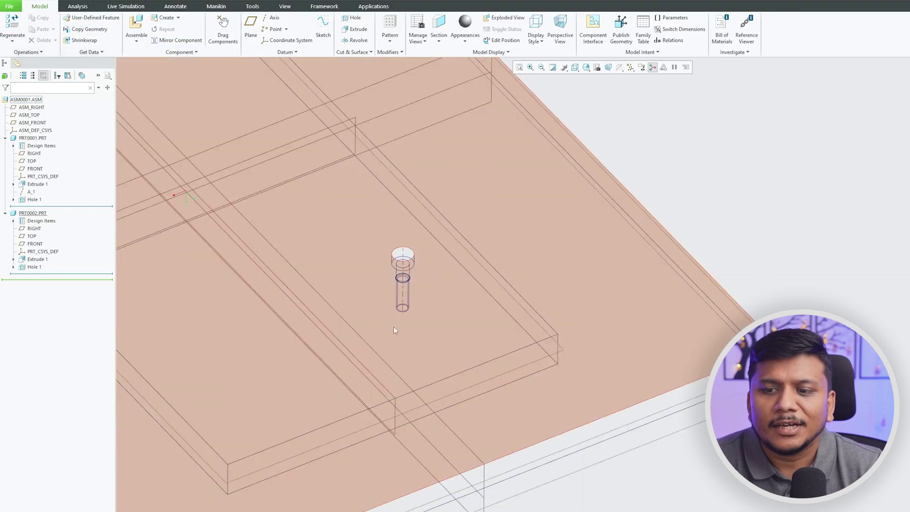
Step: Inspect the alignment of the counterbored and tapped holes in the regenerated assembly
scroll(398, 286, "down", 3)
middle_click_drag(417, 299, 420, 315, "shift")
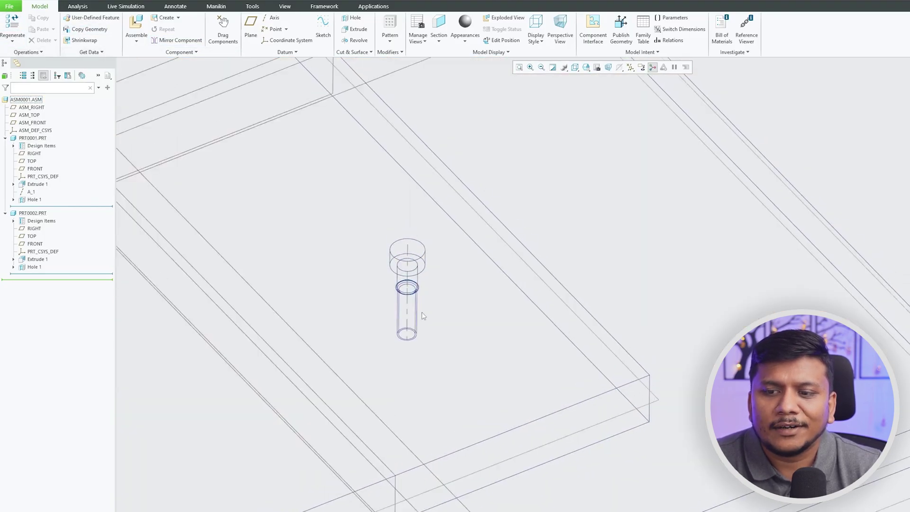
scroll(420, 315, "up", 3)
middle_click_drag(550, 380, 590, 332)
scroll(484, 355, "down", 1)
mouse_move(507, 356)
middle_mouse_down()
mouse_move(518, 429)
mouse_move(518, 386)
mouse_move(626, 402)
mouse_move(357, 292)
mouse_move(551, 449)
mouse_move(447, 323)
middle_mouse_up()
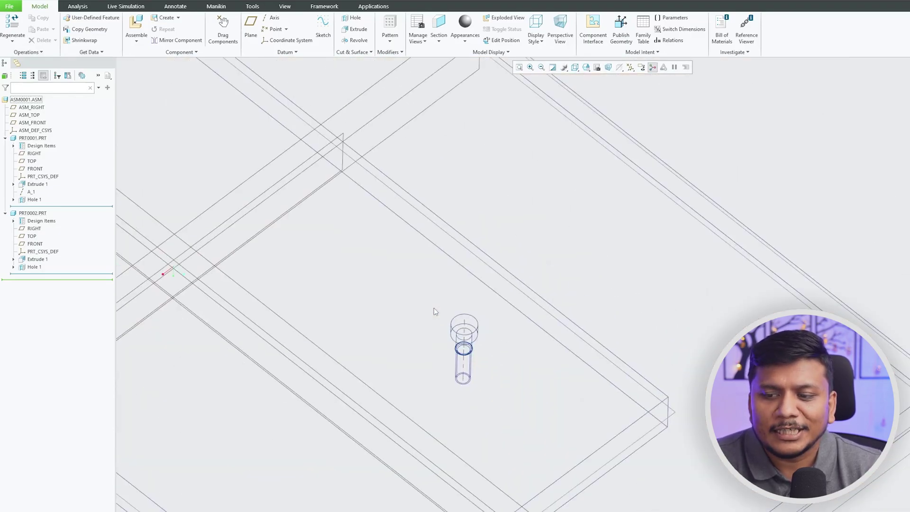
key("ctrl+g")
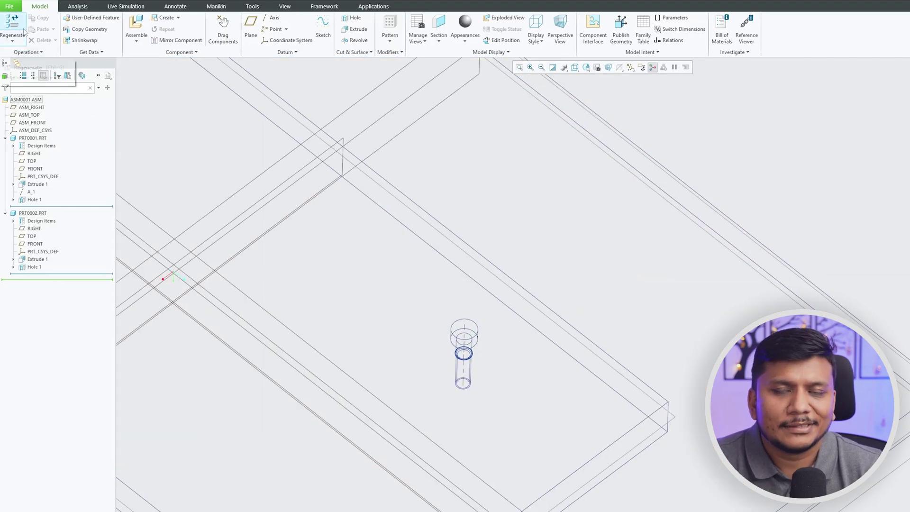